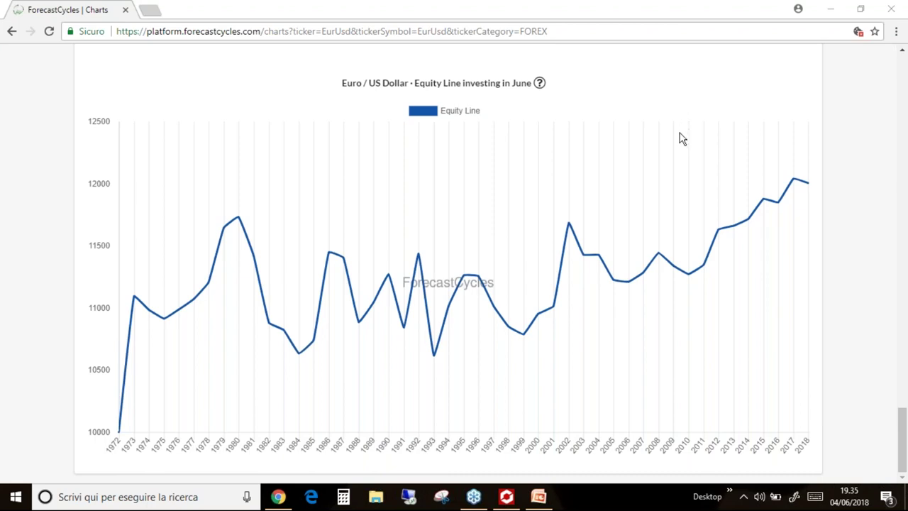
Open the chart settings for the Euro / US Dollar seasonal charts
scroll(597, 261, up, 5)
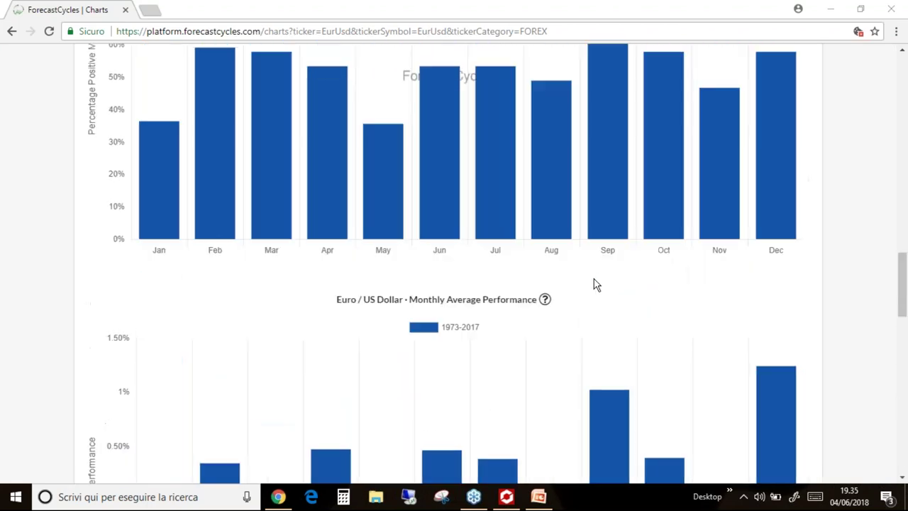
scroll(595, 287, up, 15)
scroll(597, 307, down, 2)
scroll(598, 308, up, 1)
click(756, 266)
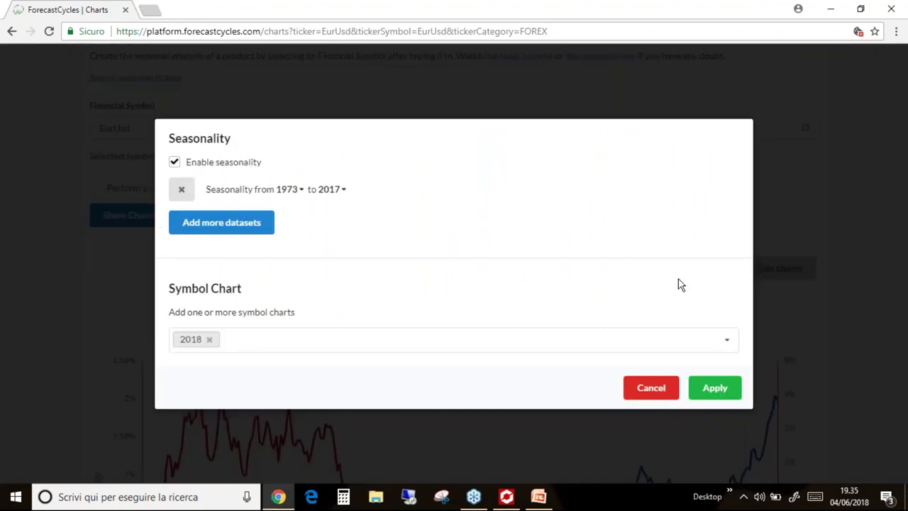
click(655, 387)
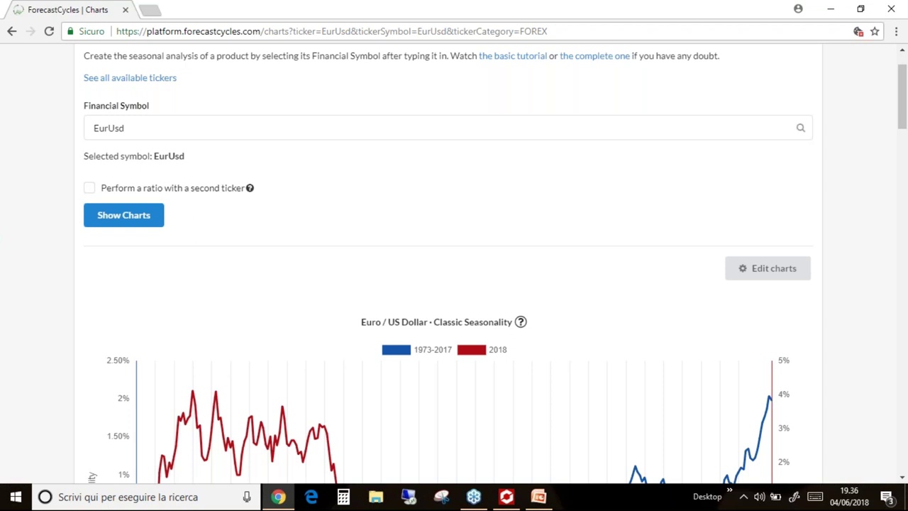
click(747, 274)
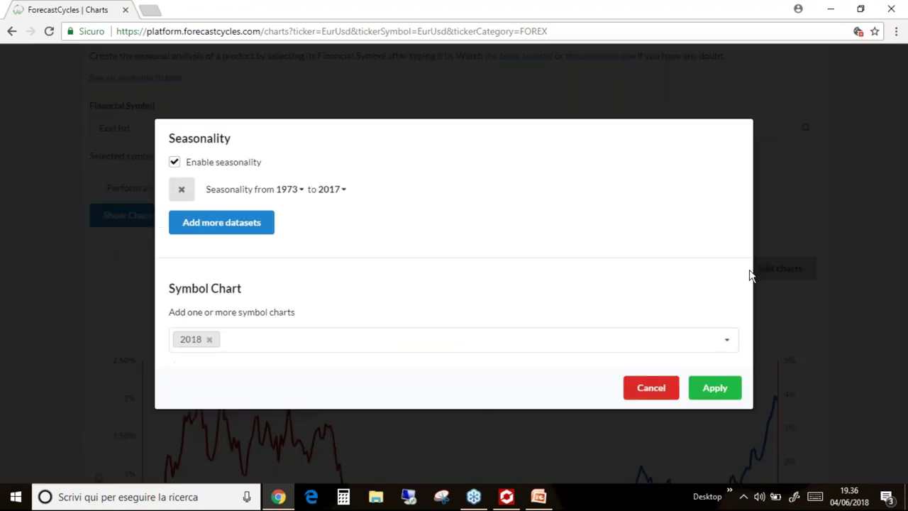
key(Escape)
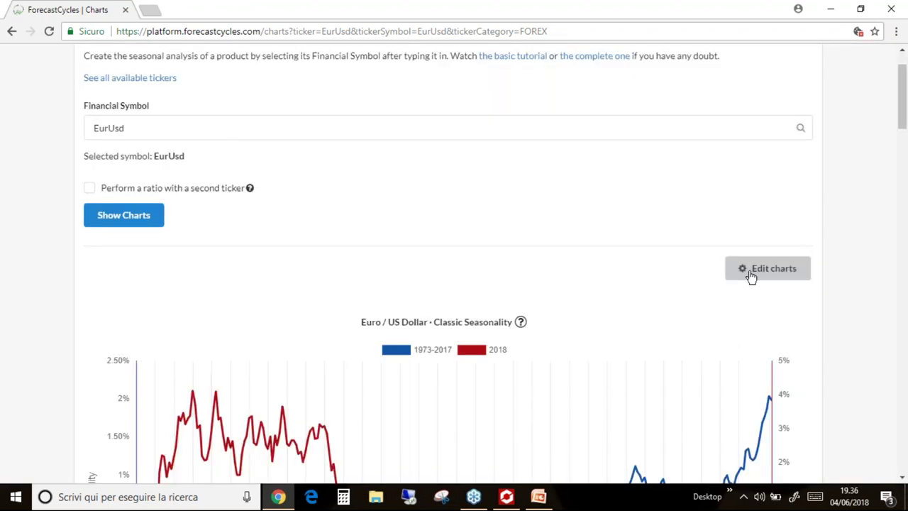
click(751, 277)
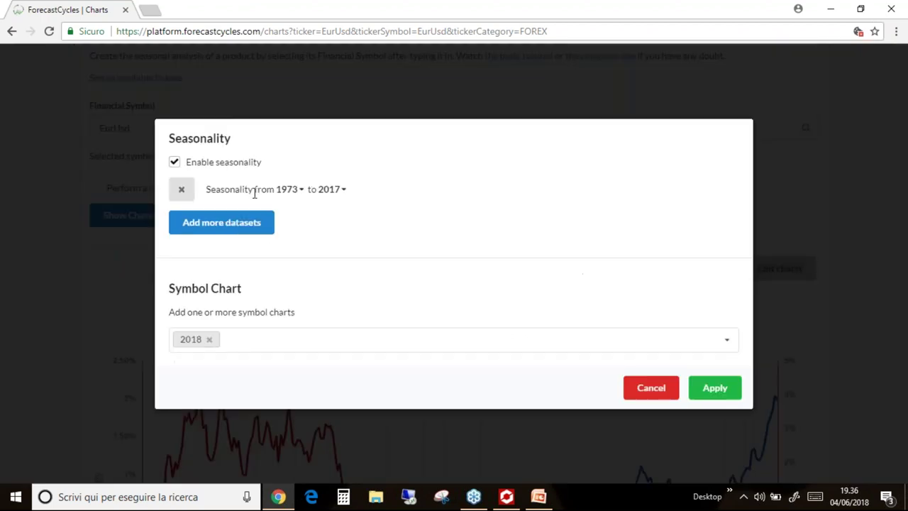
Look through the start years offered for the first seasonality dataset and keep 1973
click(300, 198)
scroll(317, 259, down, 10)
scroll(305, 298, up, 10)
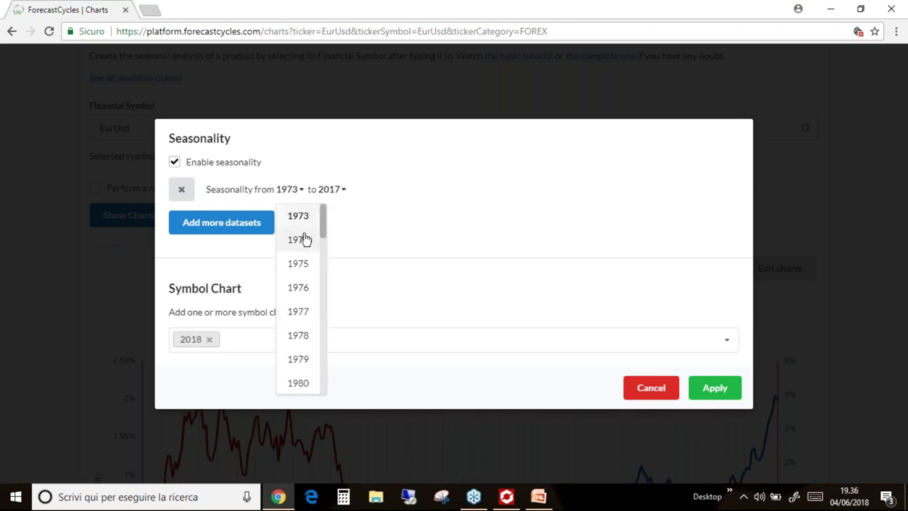
click(298, 216)
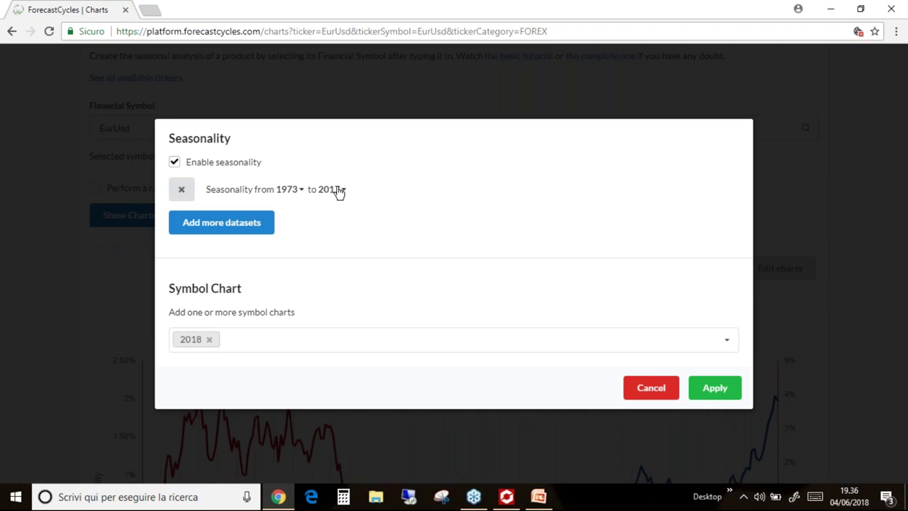
Add a second seasonality dataset covering 2000 to 2017
click(217, 226)
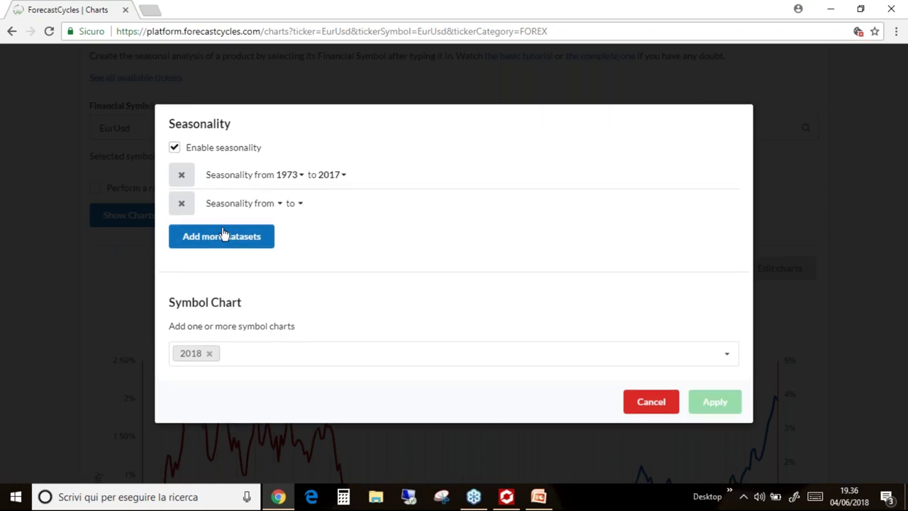
click(279, 203)
scroll(295, 317, down, 3)
scroll(295, 318, down, 6)
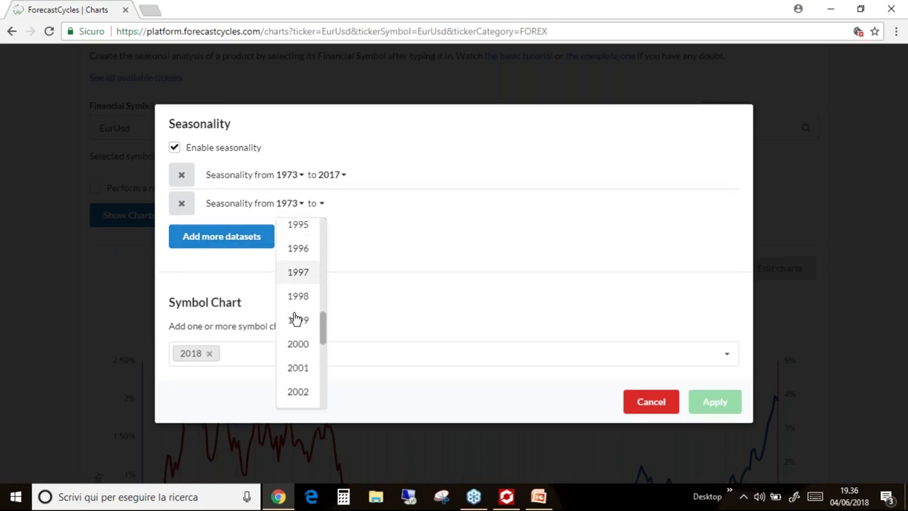
scroll(296, 306, up, 1)
click(297, 282)
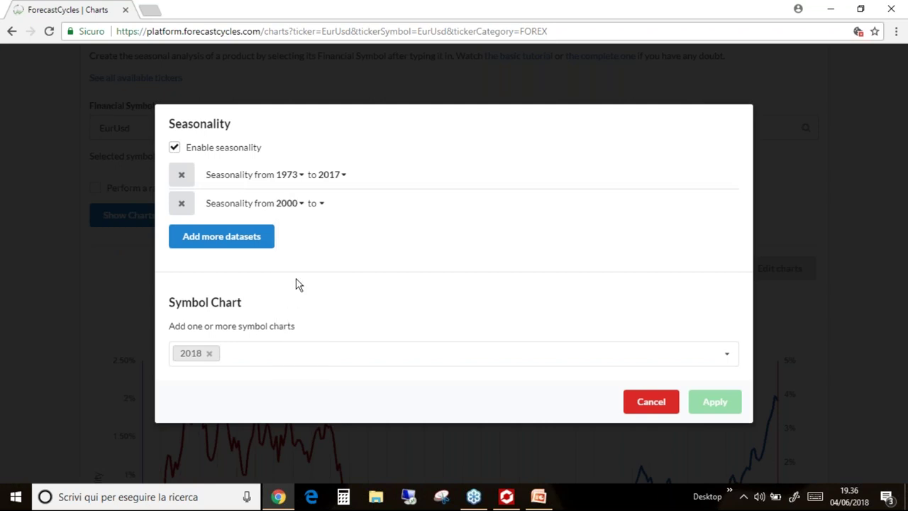
click(320, 203)
scroll(333, 346, down, 3)
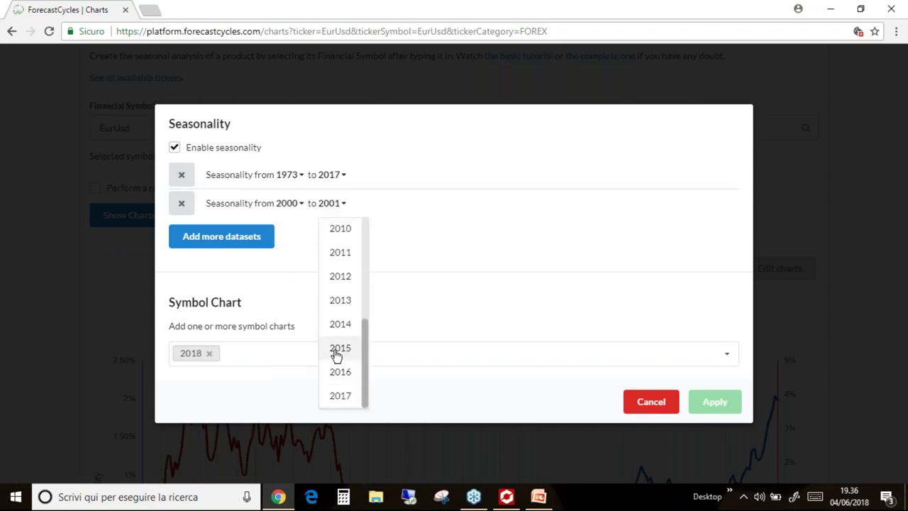
click(350, 392)
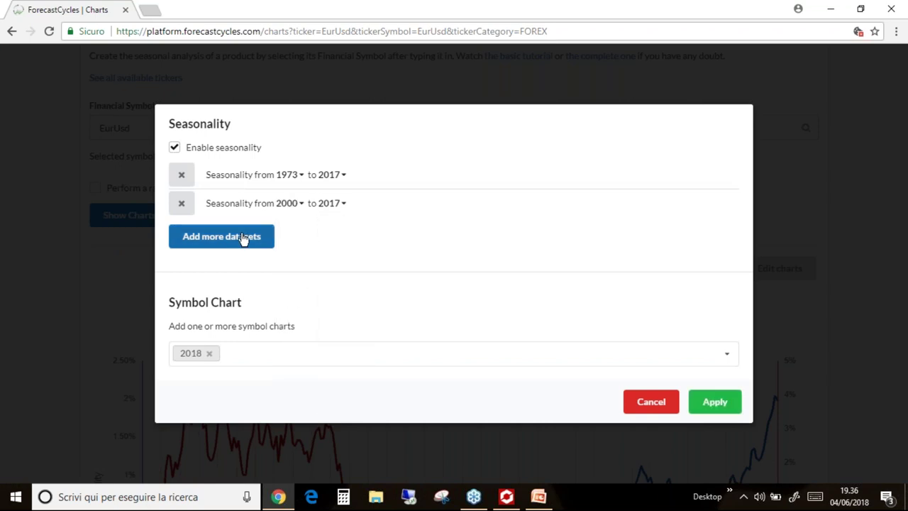
Add a third seasonality dataset covering 2010 to 2017 and apply the settings to the charts
click(243, 238)
click(281, 217)
scroll(305, 341, down, 10)
click(298, 398)
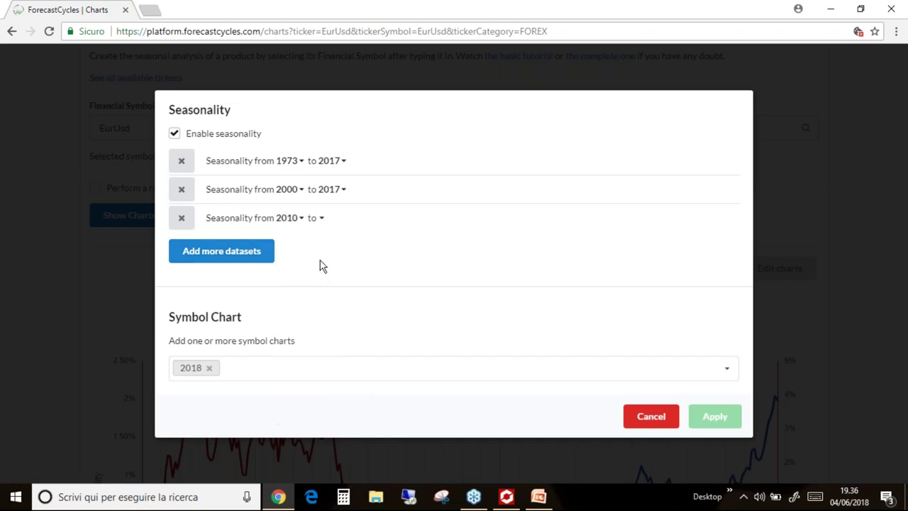
click(323, 220)
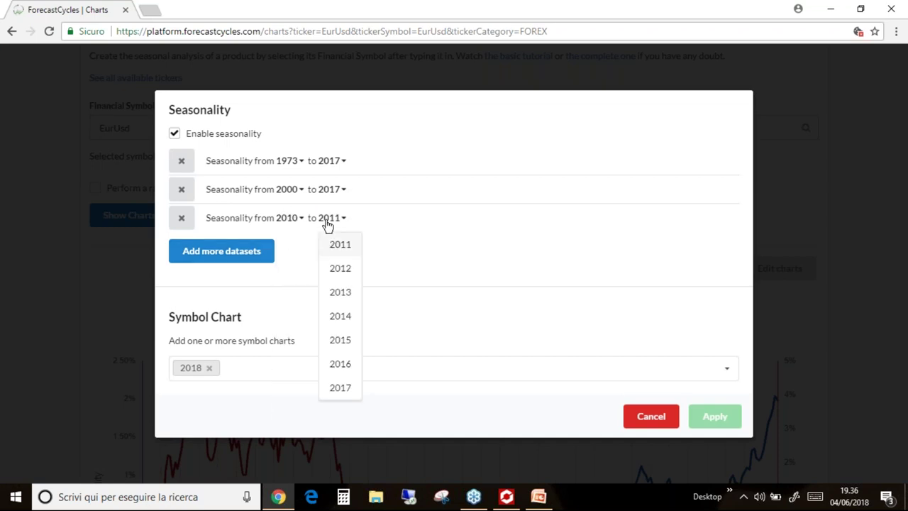
click(340, 392)
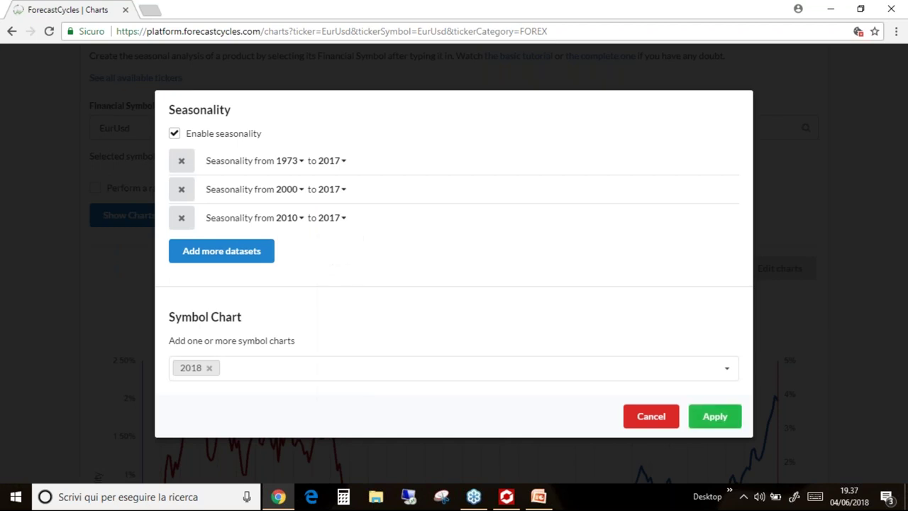
click(723, 424)
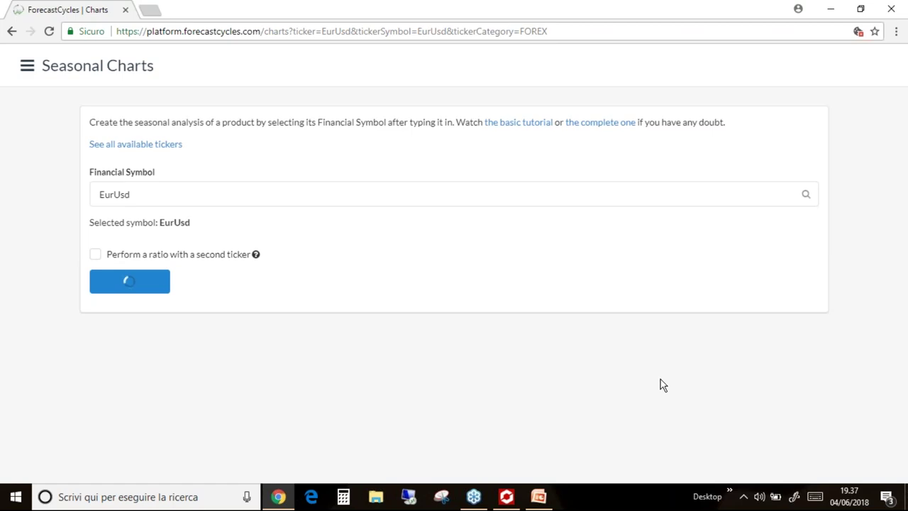
Compare the 1973-2017, 2000-2017, 2010-2017 and 2018 curves in the Classic Seasonality and Detrended Seasonality charts
scroll(677, 286, down, 4)
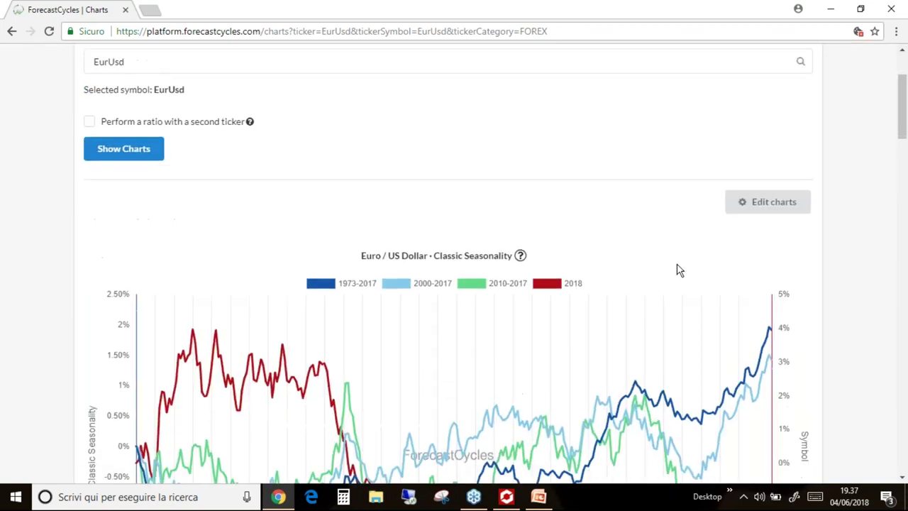
scroll(680, 262, down, 1)
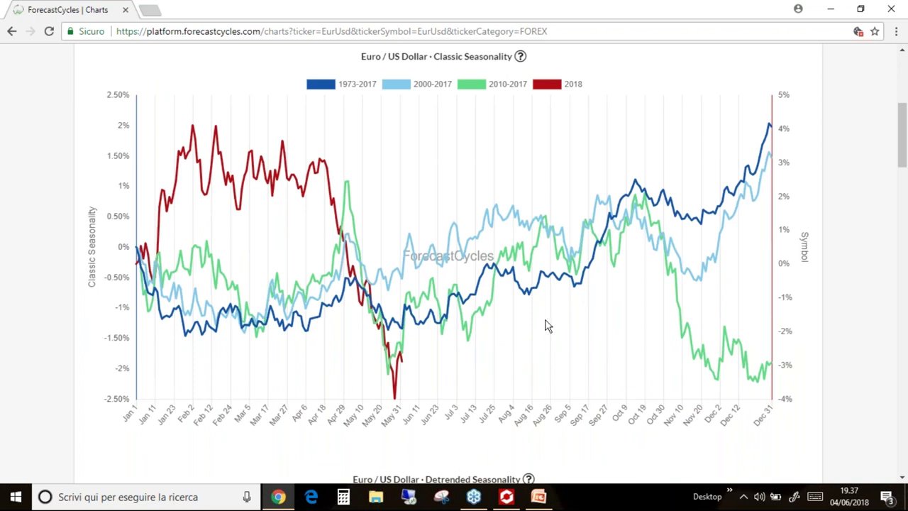
mouse_move(536, 247)
scroll(427, 206, down, 5)
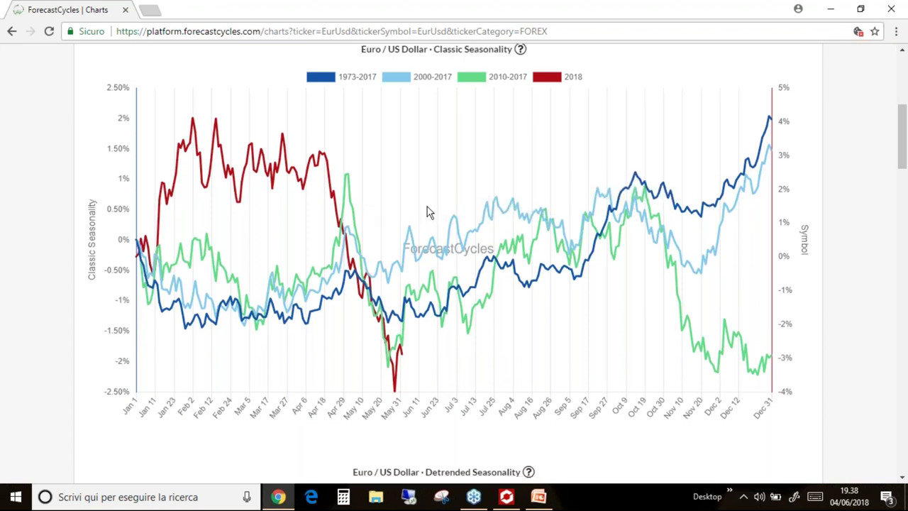
scroll(476, 344, down, 1)
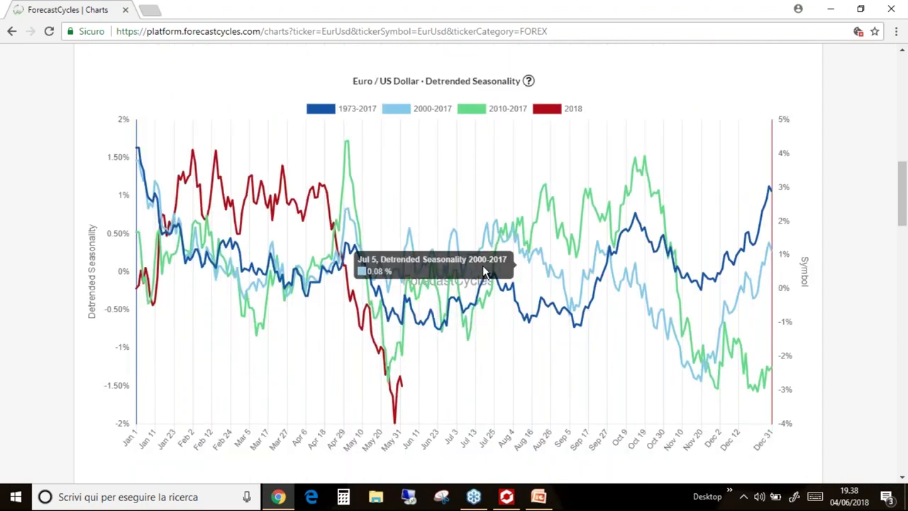
Examine the Percentage Positive Months chart, comparing the three periods' bars for April, May and June
scroll(451, 287, down, 7)
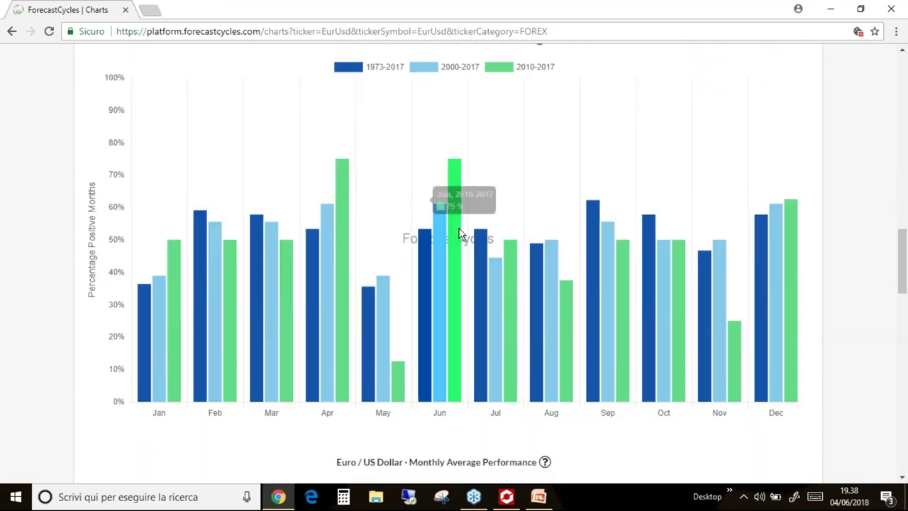
scroll(537, 205, up, 1)
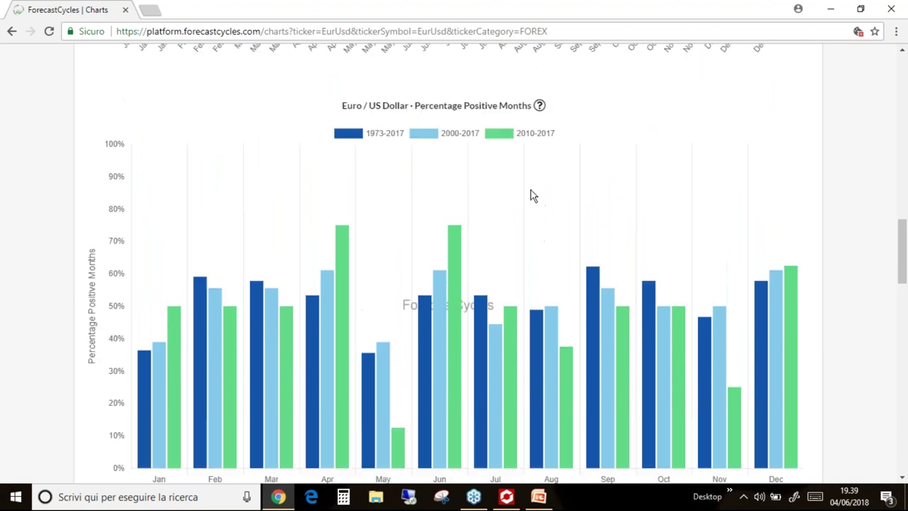
scroll(532, 201, down, 1)
scroll(544, 313, up, 1)
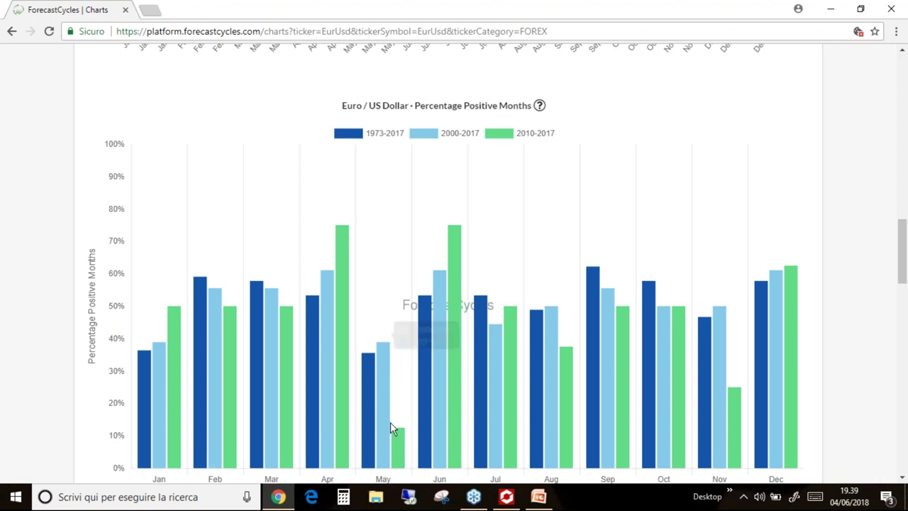
mouse_move(366, 374)
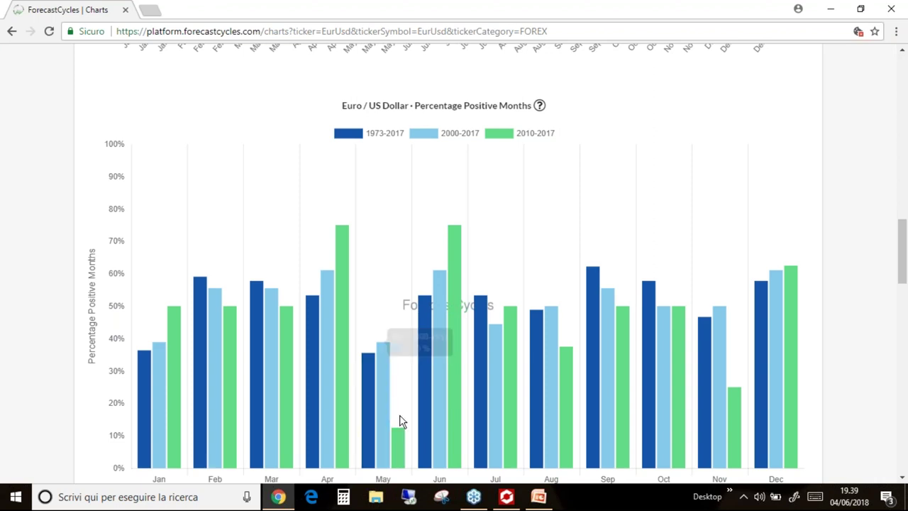
mouse_move(399, 450)
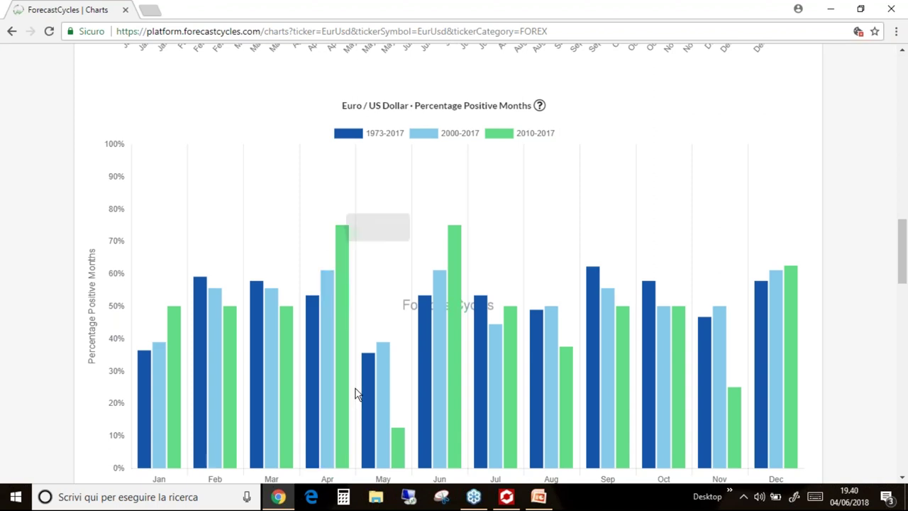
mouse_move(324, 346)
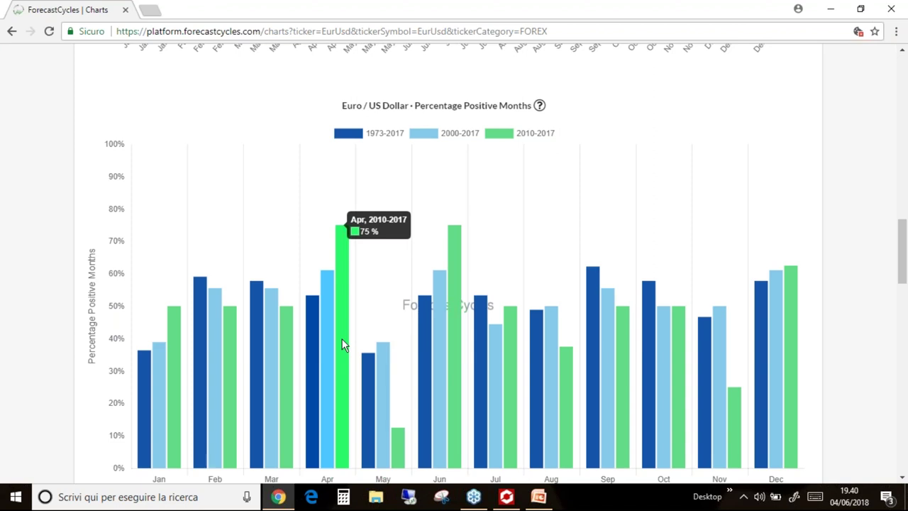
Return to the Classic Seasonality chart to check the 2018 curve around late May against the seasonal curves
scroll(342, 342, up, 5)
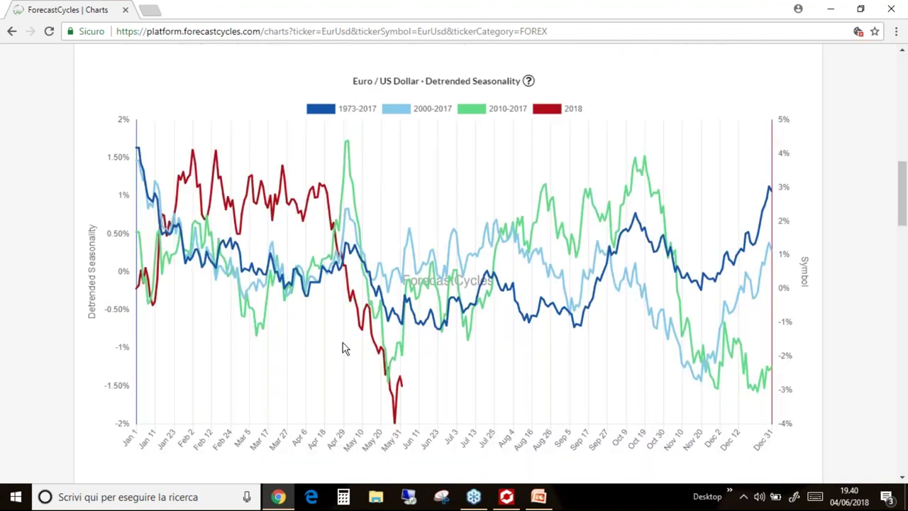
scroll(342, 342, up, 5)
scroll(343, 351, up, 4)
scroll(348, 382, down, 5)
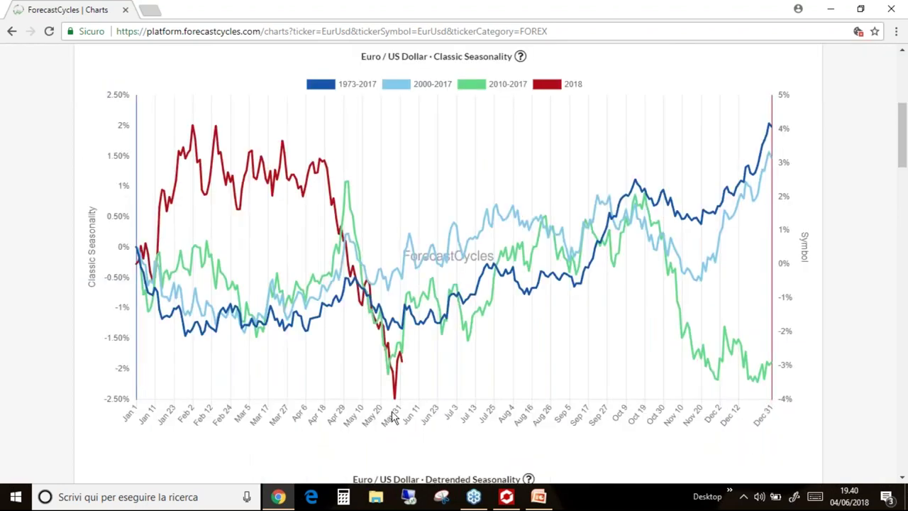
Examine the Monthly Average Performance bars for May and November, and the Monthly Average Volatility bars around April and May
scroll(407, 420, down, 15)
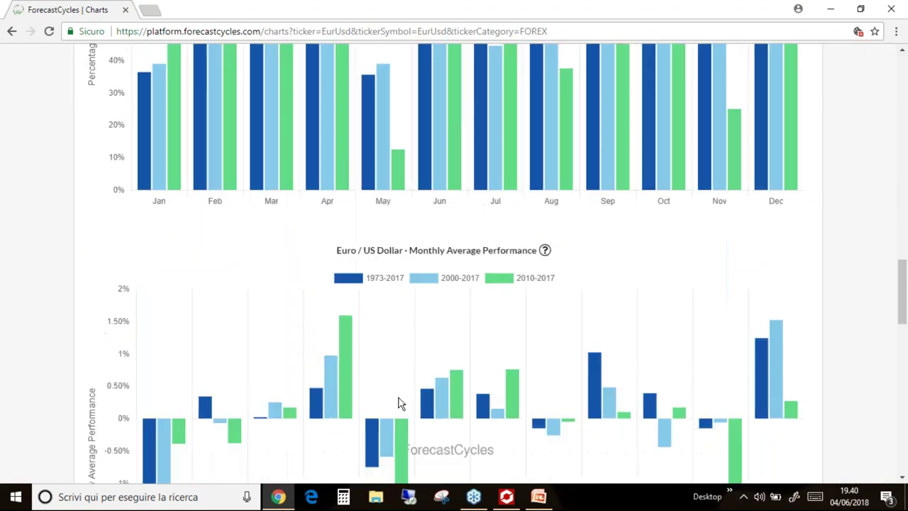
scroll(333, 330, down, 2)
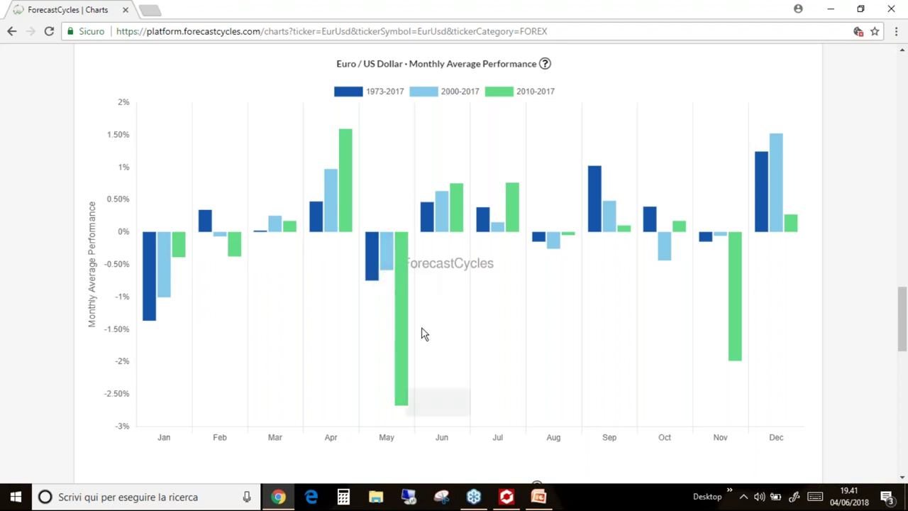
mouse_move(395, 276)
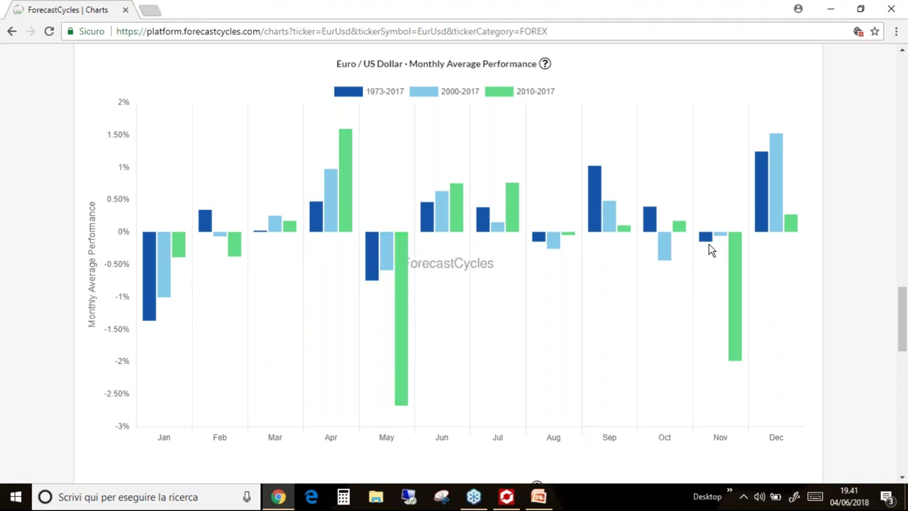
mouse_move(741, 296)
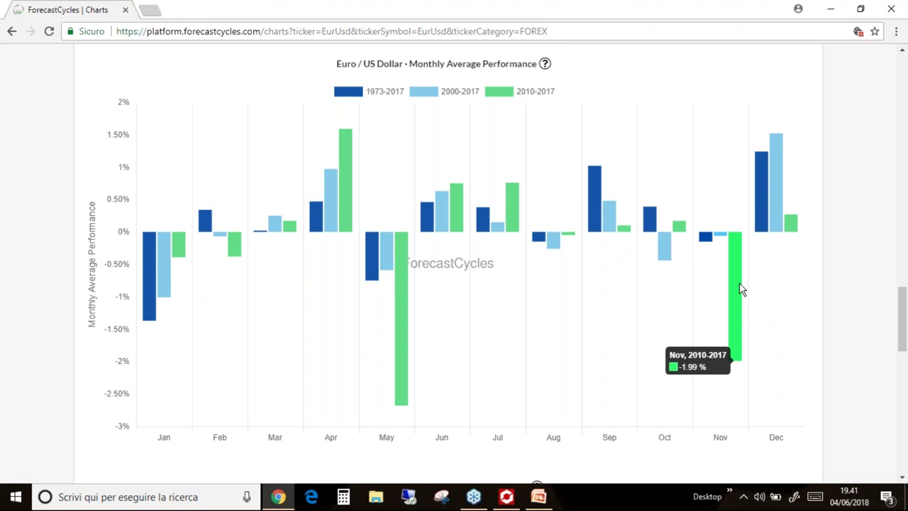
scroll(739, 283, down, 5)
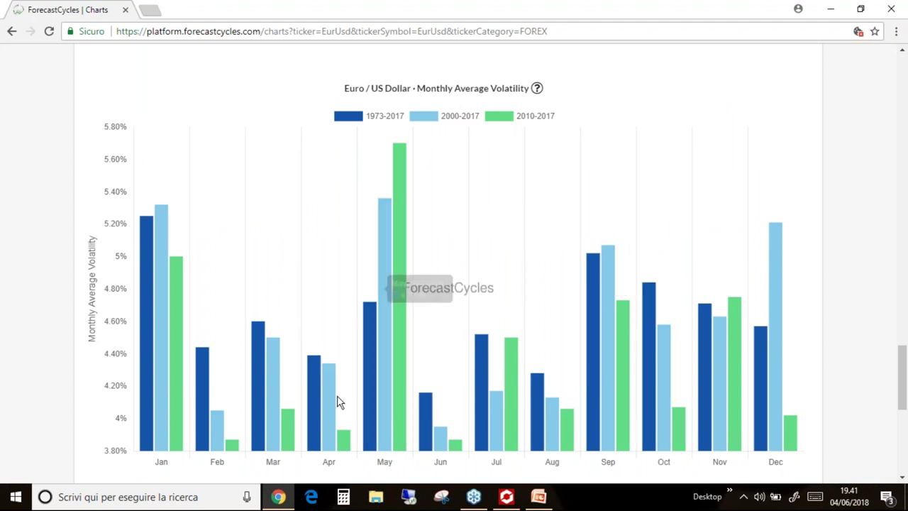
mouse_move(329, 397)
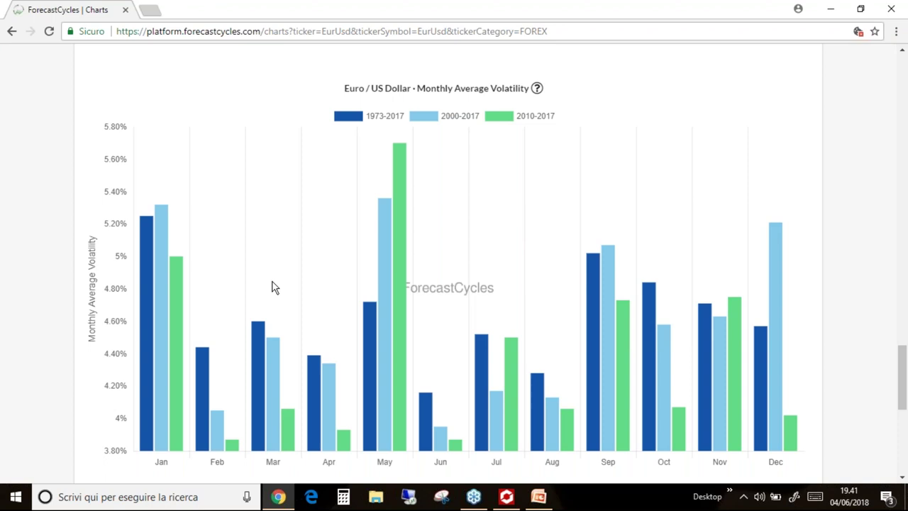
Review the EurUsd charts beyond Monthly Average Volatility and re-examine the Classic and Detrended Seasonality curves
scroll(269, 286, down, 2)
scroll(270, 285, up, 2)
scroll(269, 285, down, 10)
scroll(276, 305, up, 1)
scroll(277, 309, up, 15)
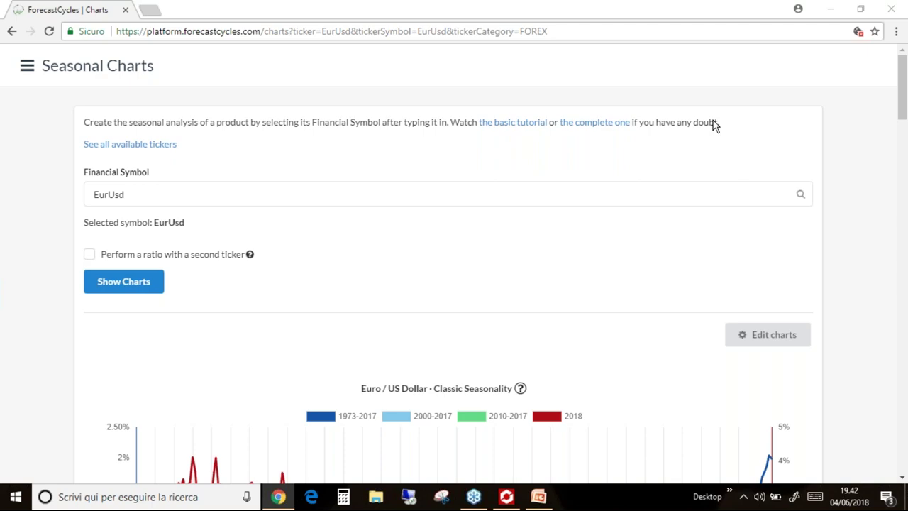
scroll(605, 216, down, 3)
scroll(605, 217, down, 2)
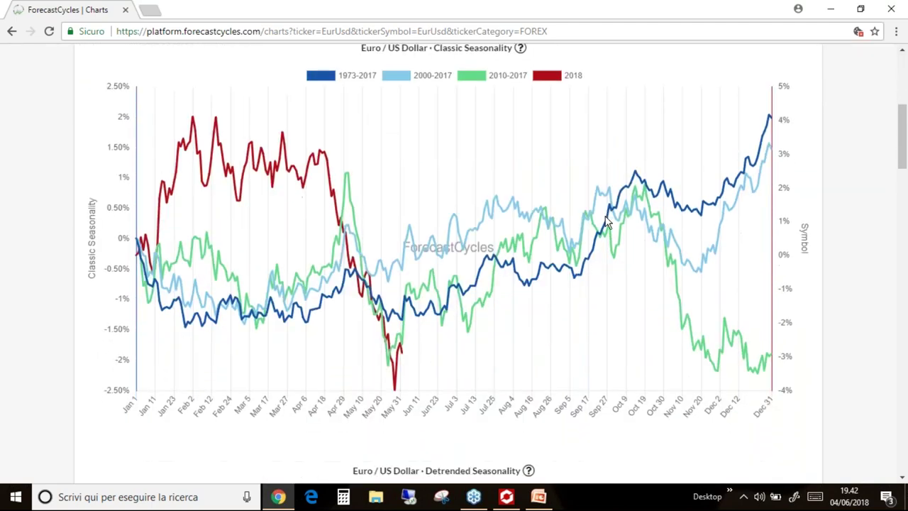
scroll(605, 222, down, 4)
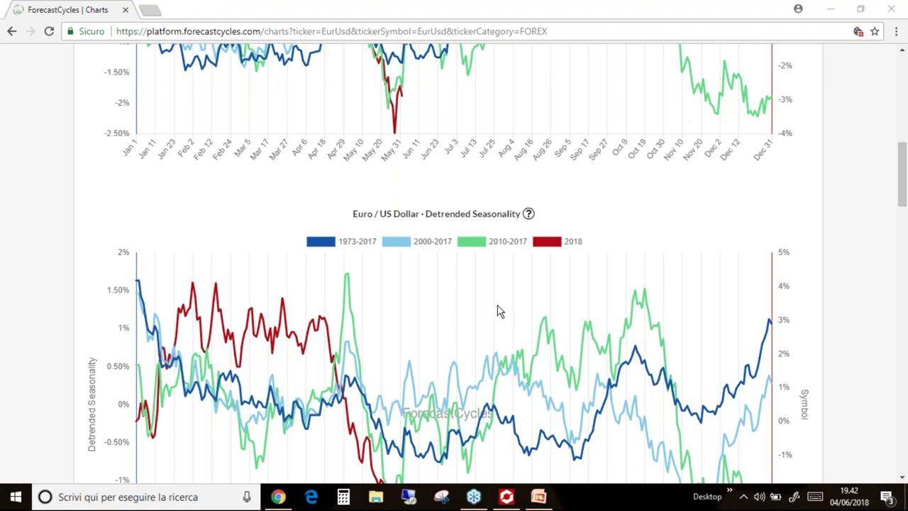
Clear EurUsd from the Financial Symbol field
scroll(500, 310, up, 10)
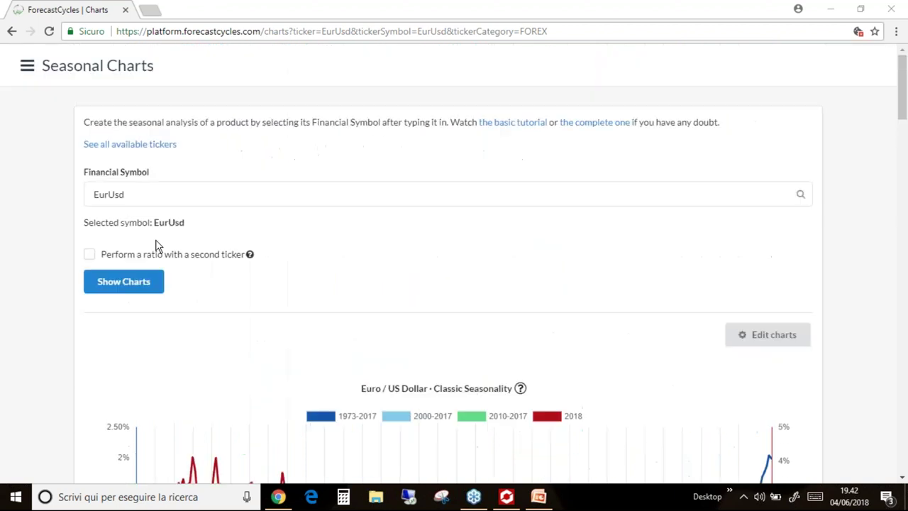
click(141, 194)
key(BackSpace)
key(BackSpace)
key(BackSpace)
key(BackSpace)
key(BackSpace)
key(BackSpace)
text(wti)
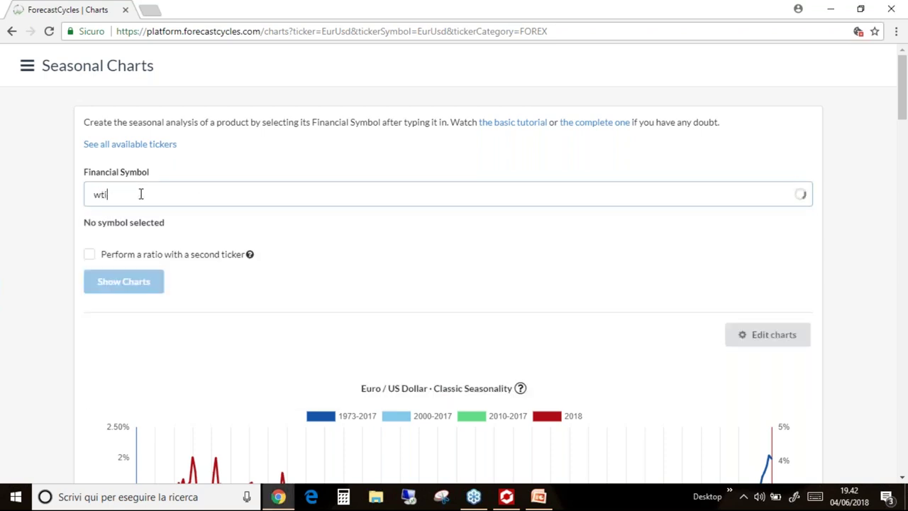
key(BackSpace)
key(BackSpace)
key(BackSpace)
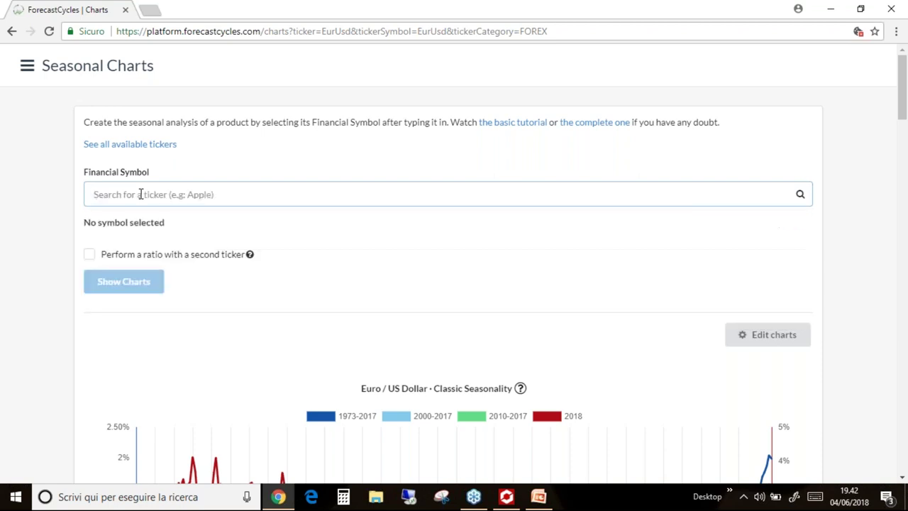
Search for "crude", select the Crude Oil symbol CL and show its seasonal charts
text(crude)
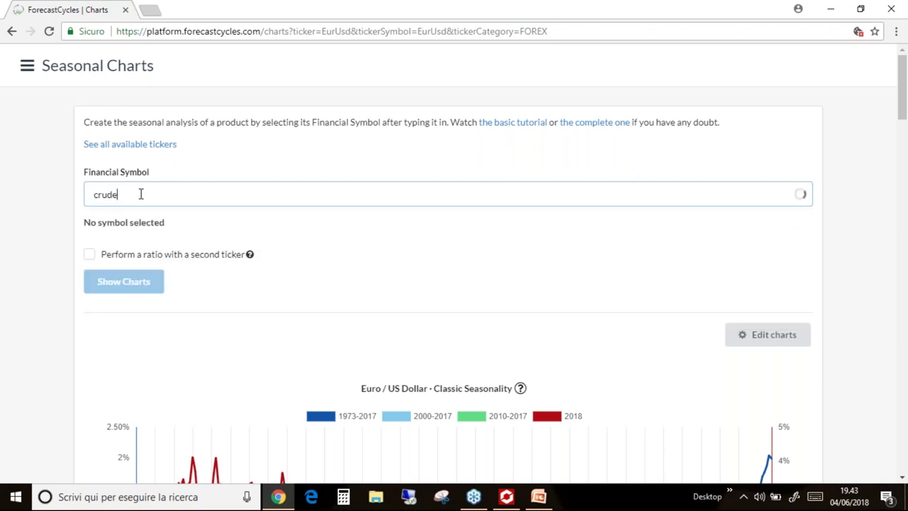
click(136, 235)
click(145, 282)
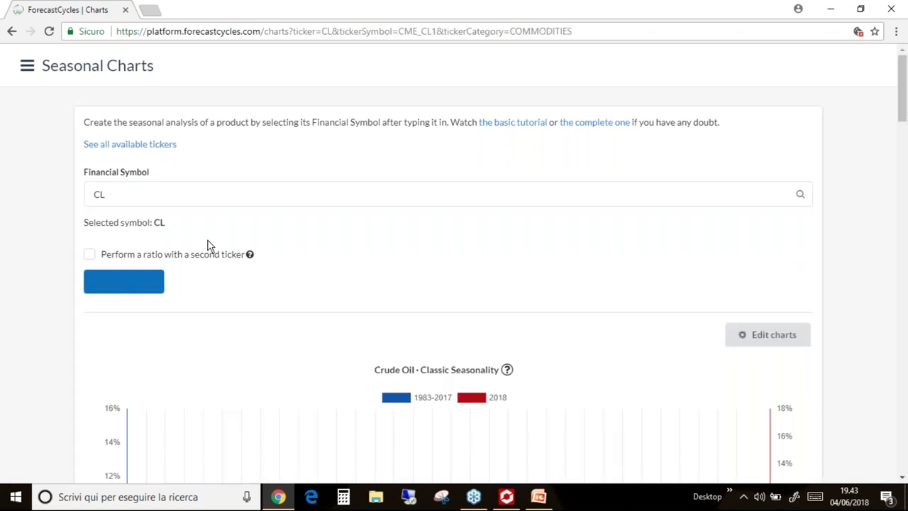
Examine the Crude Oil Classic Seasonality chart, comparing the 2018 curve with the 1983-2017 curve from January to late June
scroll(289, 232, down, 2)
scroll(291, 229, down, 3)
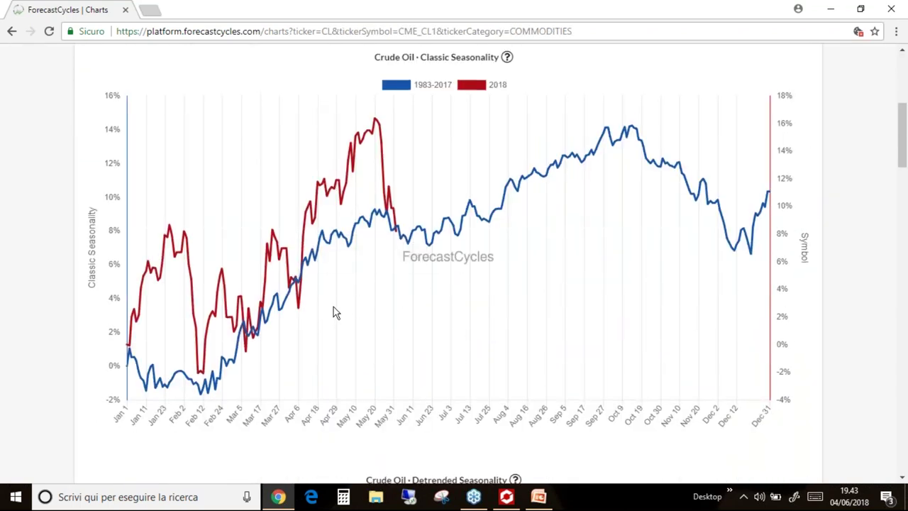
scroll(334, 308, up, 1)
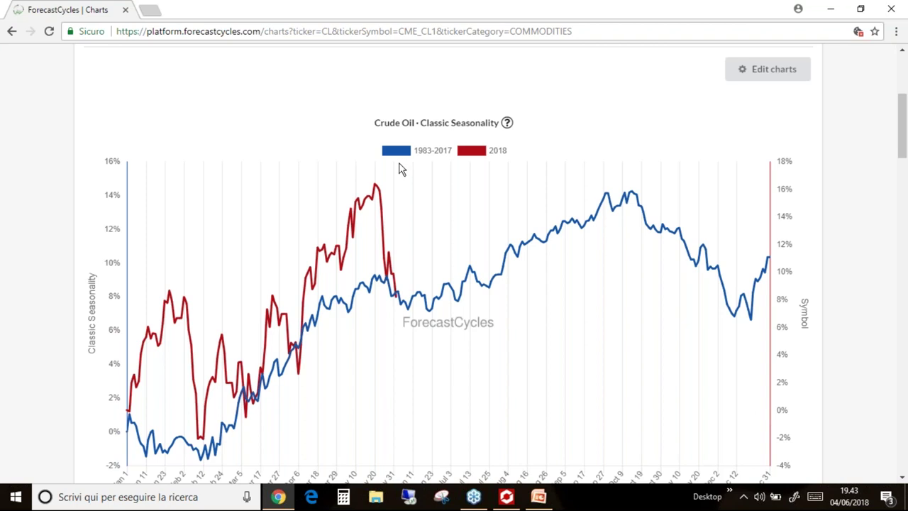
scroll(403, 169, down, 1)
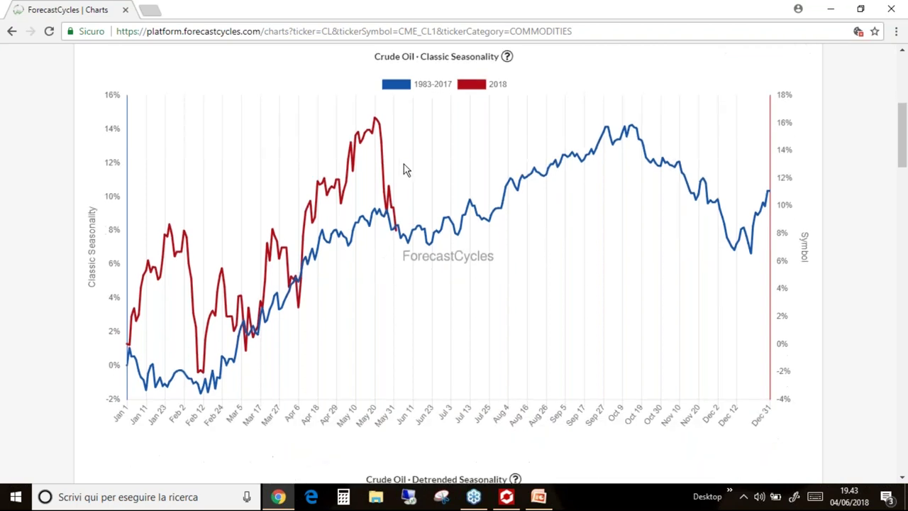
mouse_move(168, 381)
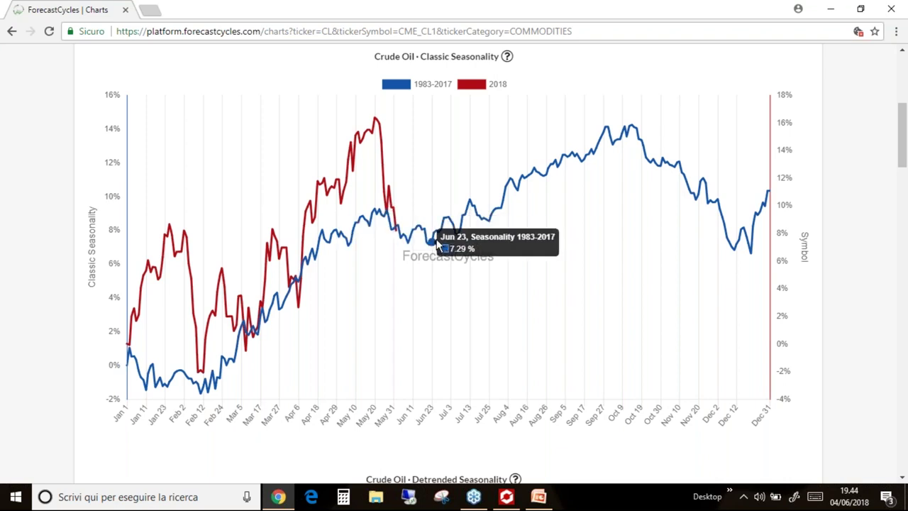
Compare Crude Oil's Detrended Seasonality with its Classic Seasonality, focusing on the 1983-2017 curve from late September to December
scroll(435, 247, down, 5)
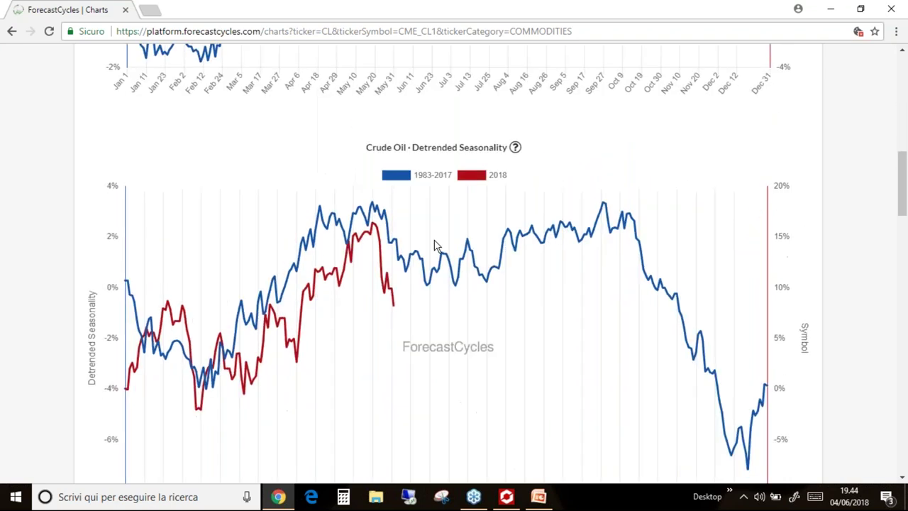
scroll(434, 253, down, 1)
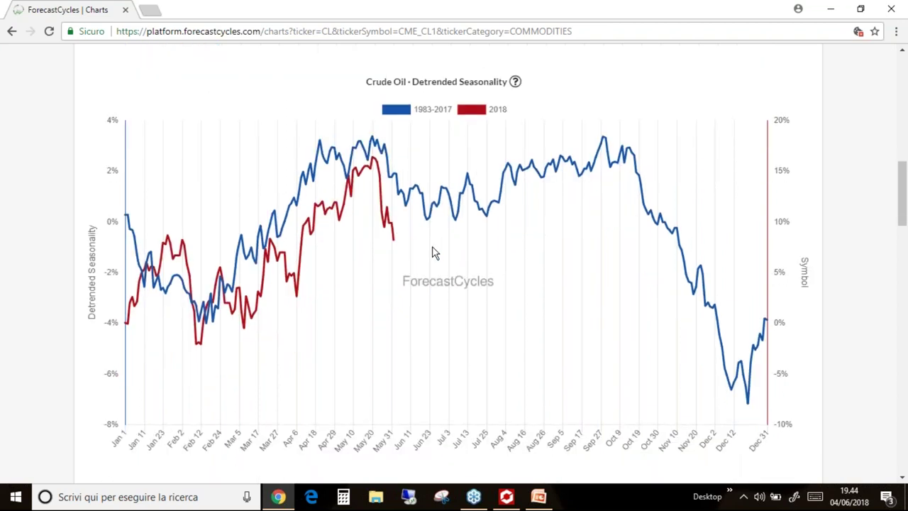
scroll(433, 254, up, 6)
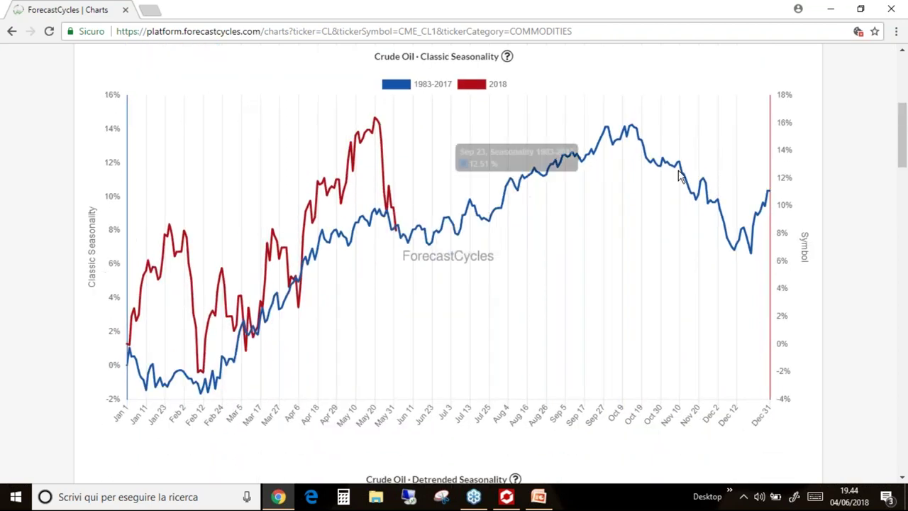
scroll(715, 190, down, 1)
scroll(715, 190, down, 6)
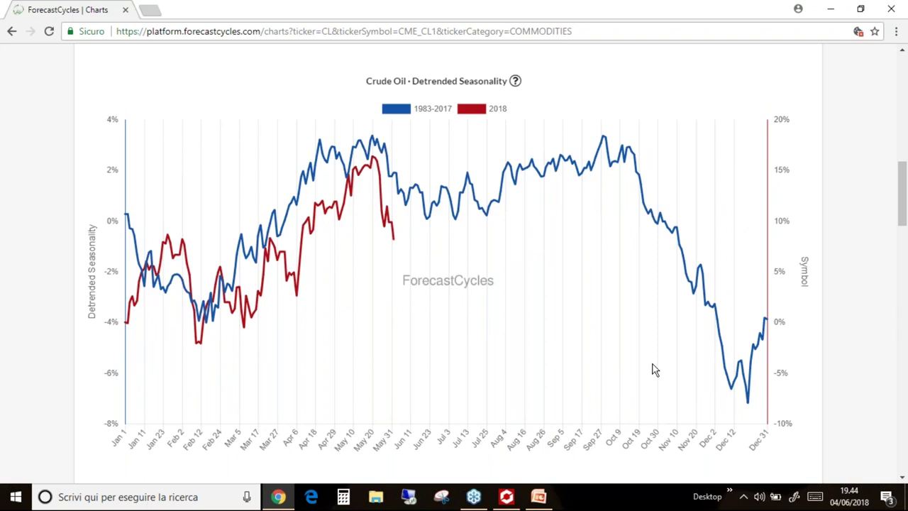
scroll(454, 243, up, 6)
scroll(385, 331, down, 6)
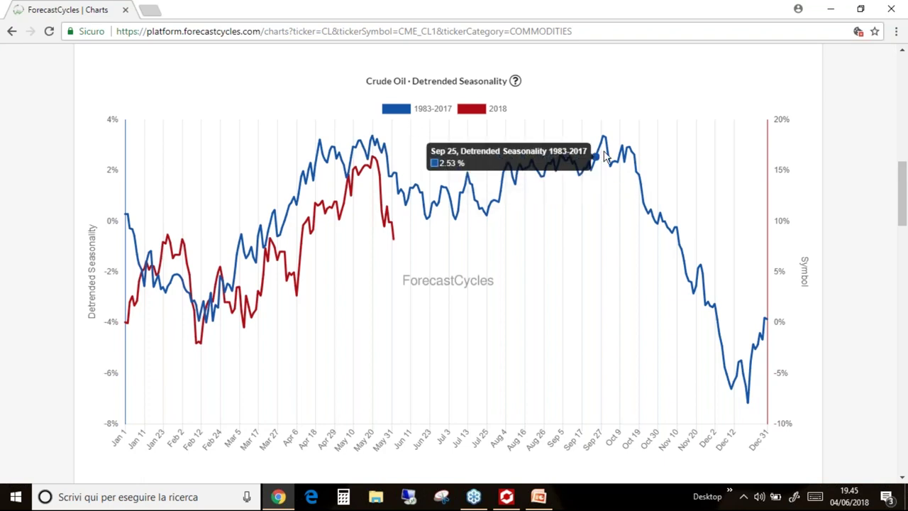
scroll(631, 341, up, 5)
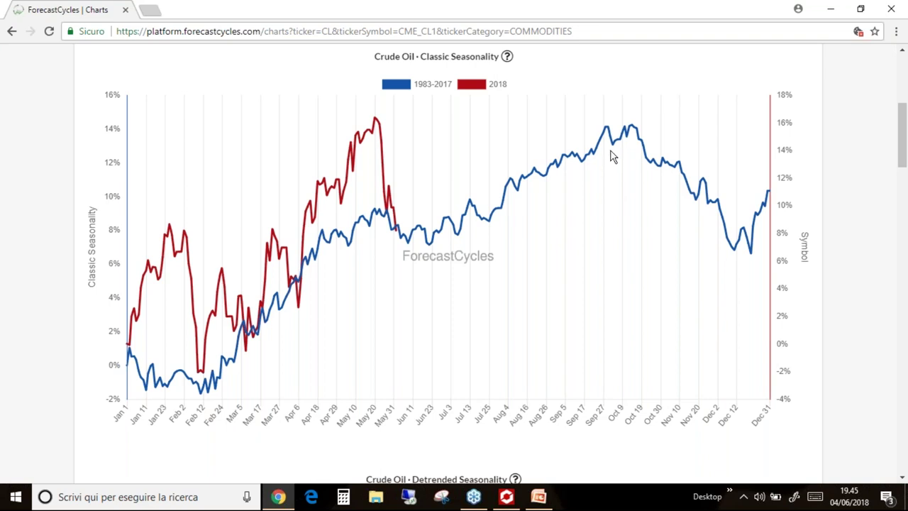
mouse_move(615, 147)
mouse_move(671, 177)
scroll(671, 182, down, 5)
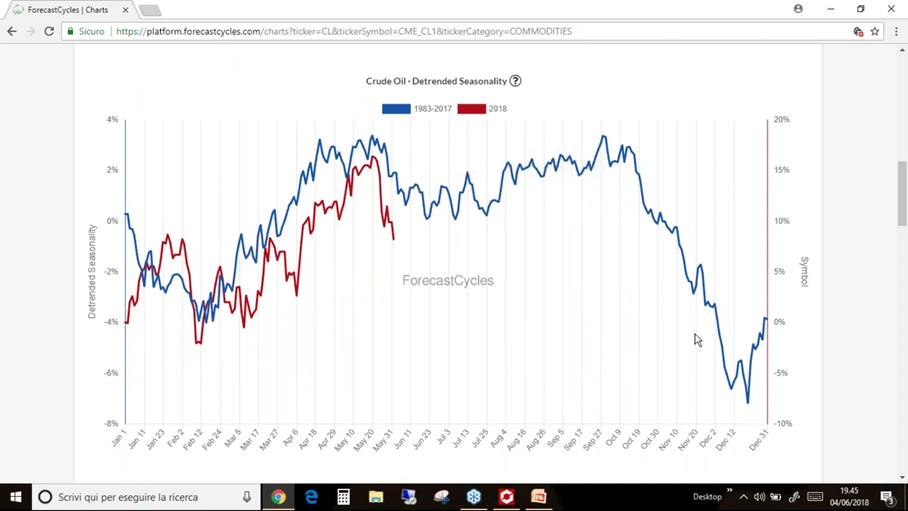
mouse_move(694, 278)
Examine the Crude Oil Percentage Positive Months chart, checking the March, April and July bars
scroll(542, 266, down, 5)
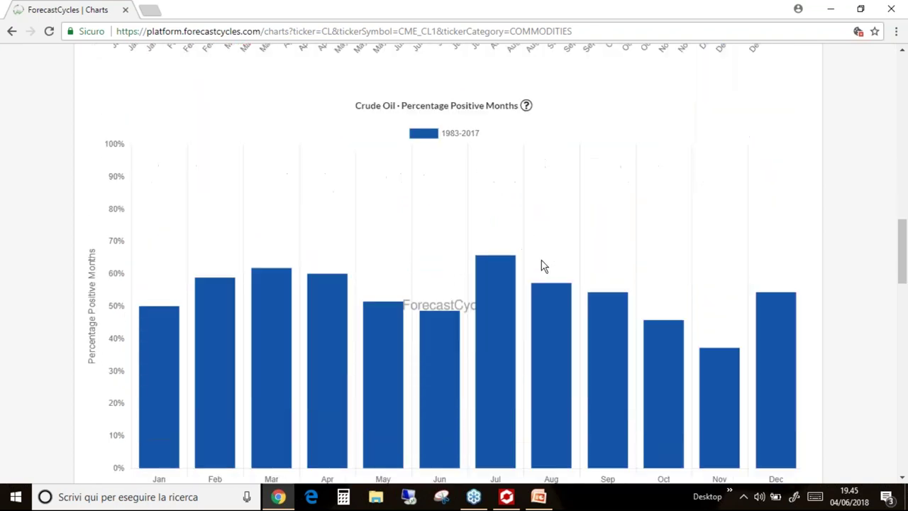
scroll(542, 260, down, 1)
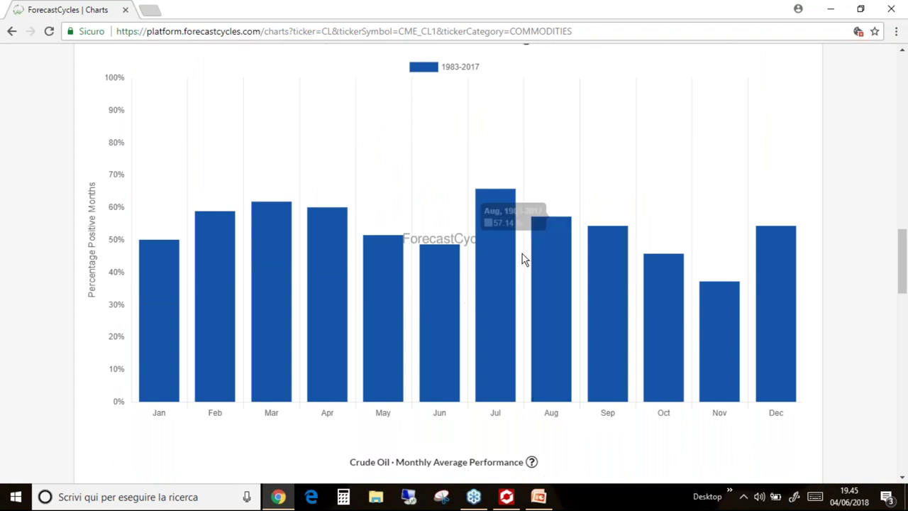
scroll(523, 257, up, 1)
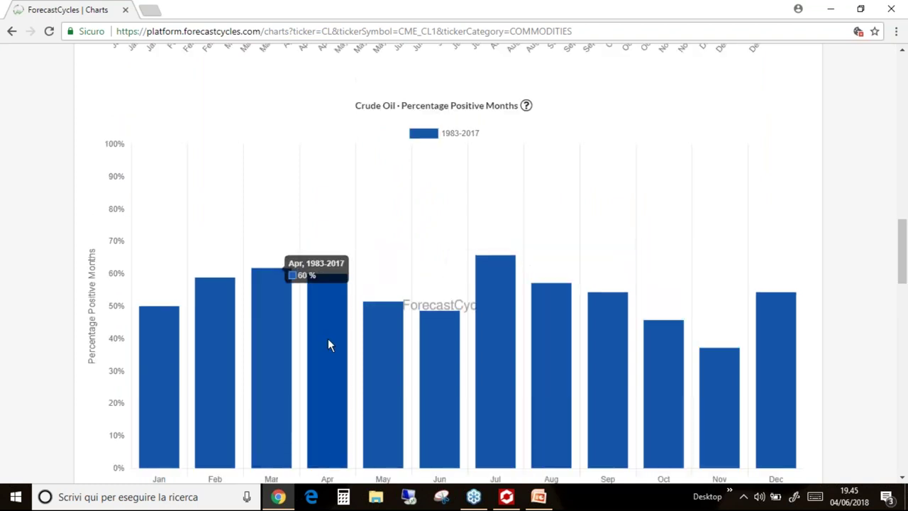
scroll(234, 365, down, 1)
mouse_move(202, 341)
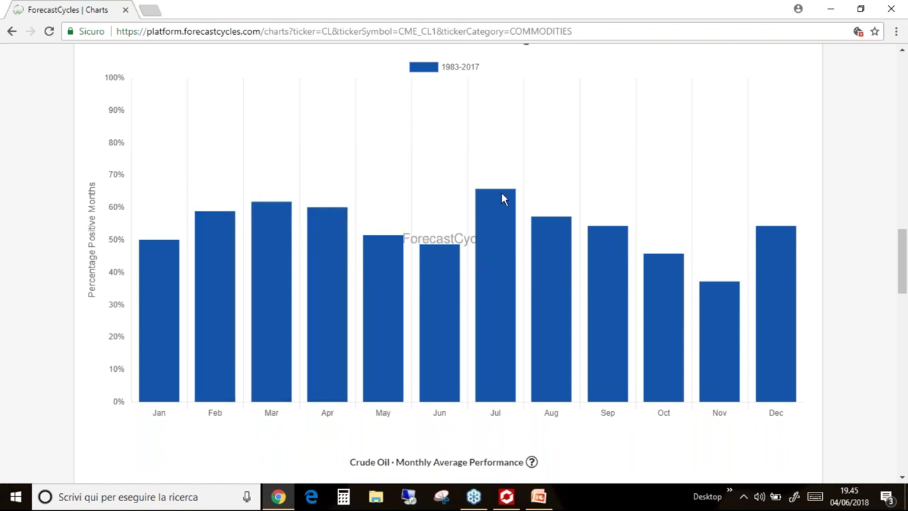
mouse_move(495, 227)
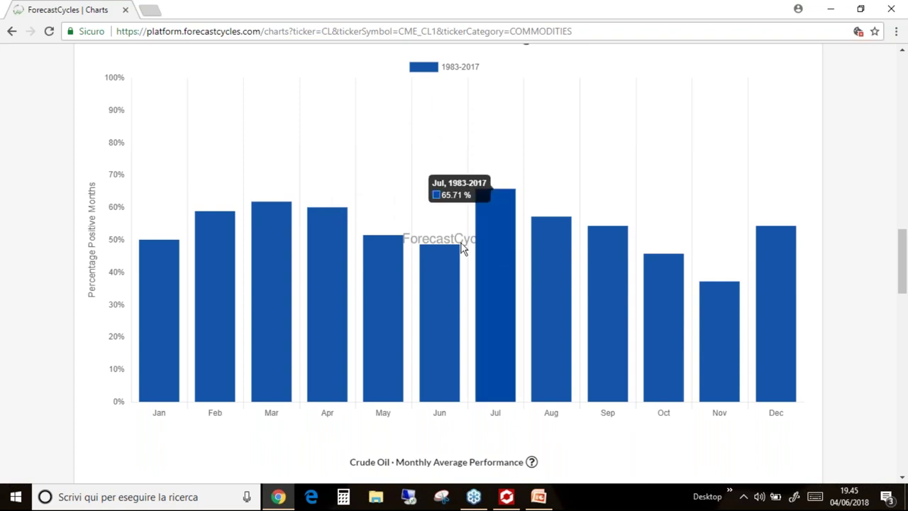
mouse_move(280, 250)
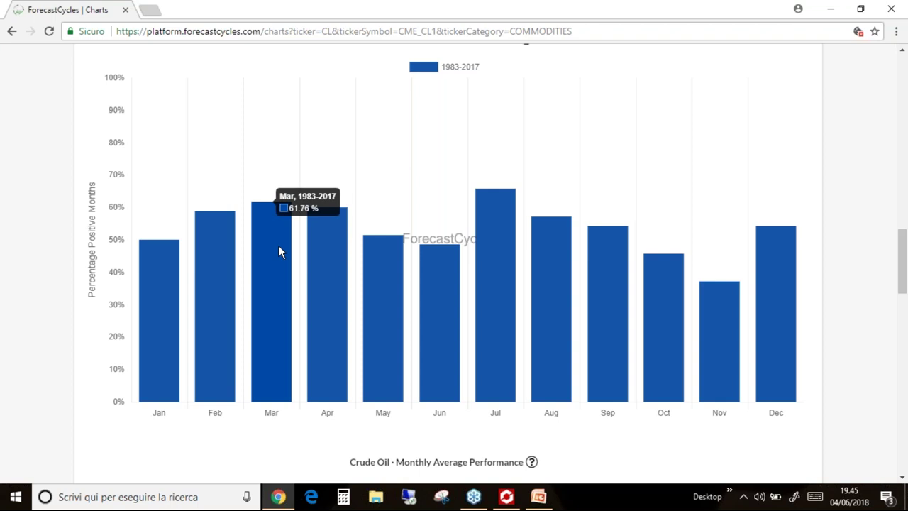
Examine the March and April bars in the Crude Oil Monthly Average Performance chart
scroll(279, 246, down, 5)
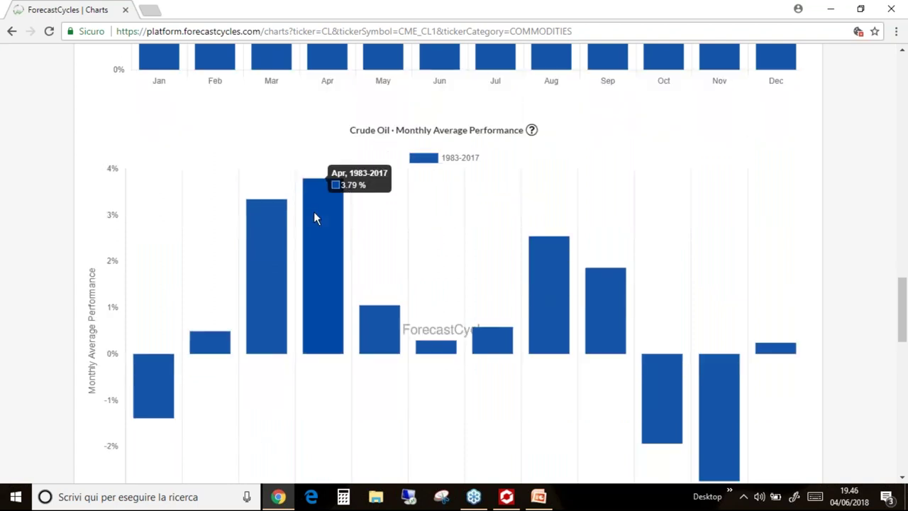
scroll(305, 224, down, 1)
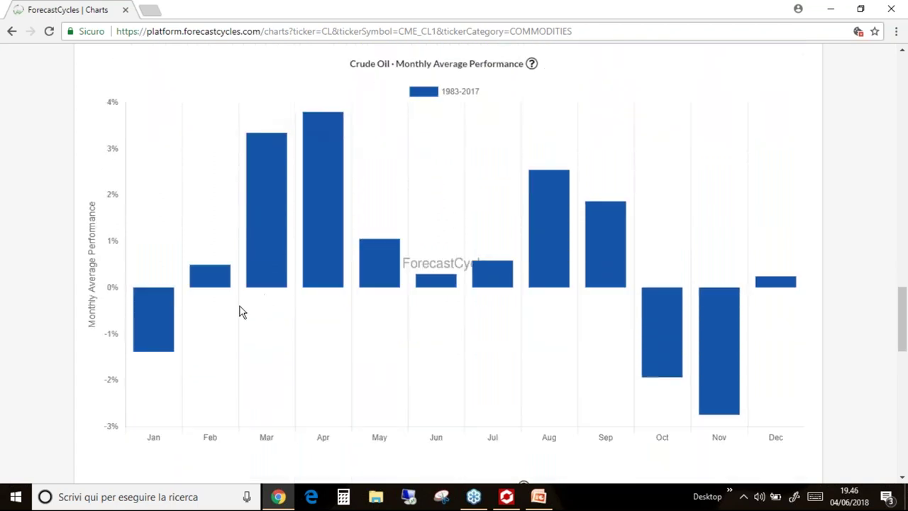
mouse_move(265, 268)
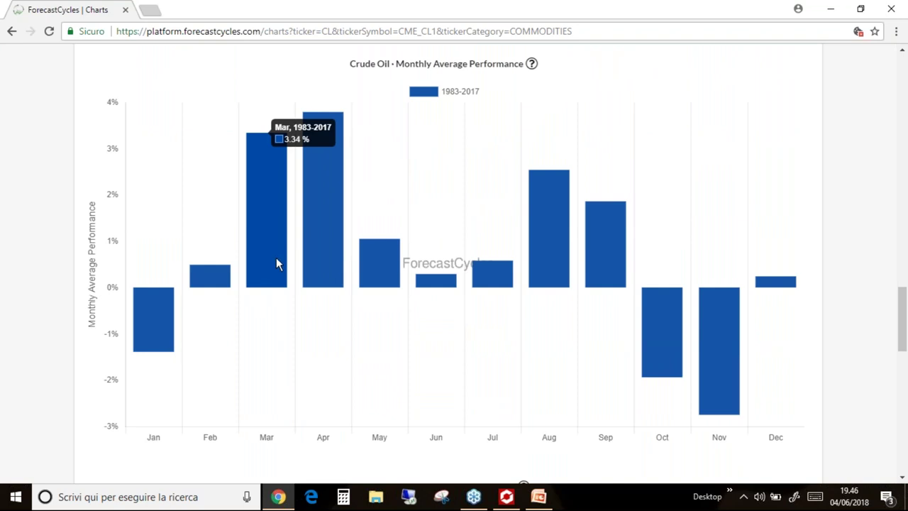
Check the March bar in the Monthly Average Volatility chart and view the equity line for investing in June
scroll(280, 259, down, 5)
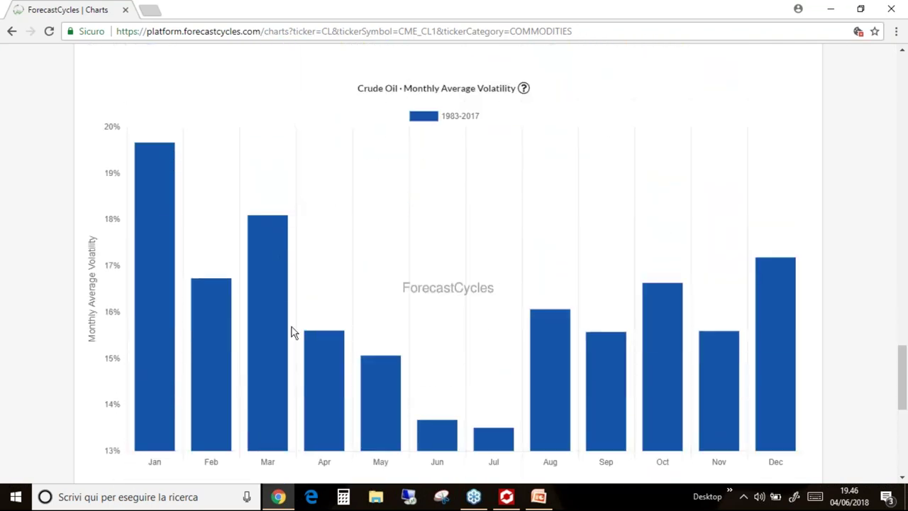
mouse_move(275, 309)
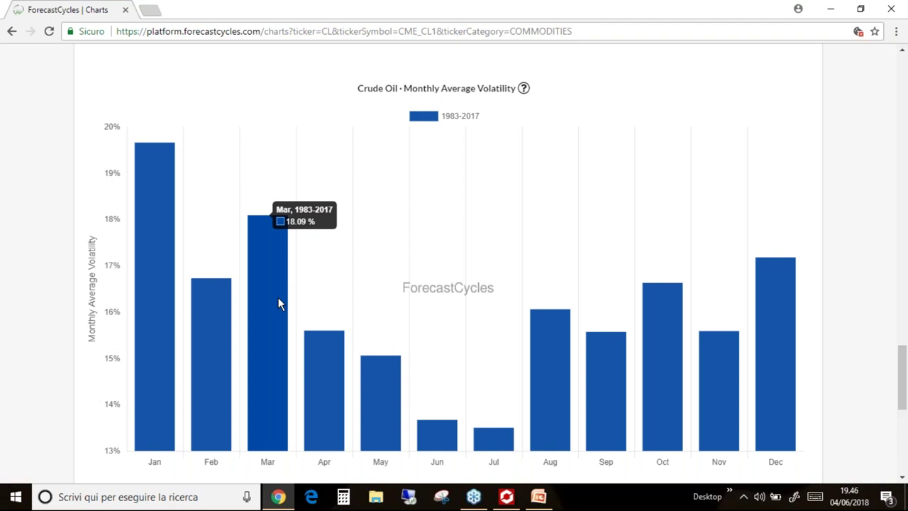
scroll(278, 303, down, 5)
scroll(281, 303, down, 1)
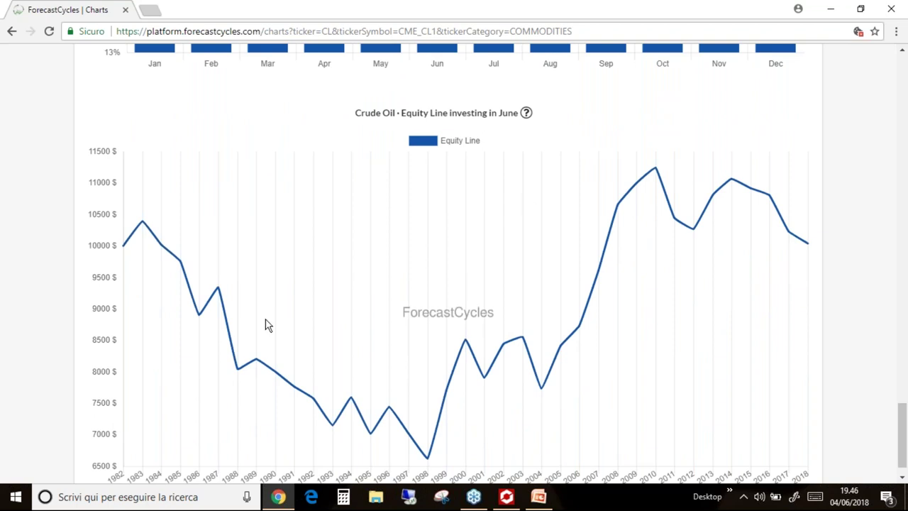
Add a seasonality dataset from 2000 to 2017 in the Crude Oil chart settings
scroll(383, 340, up, 10)
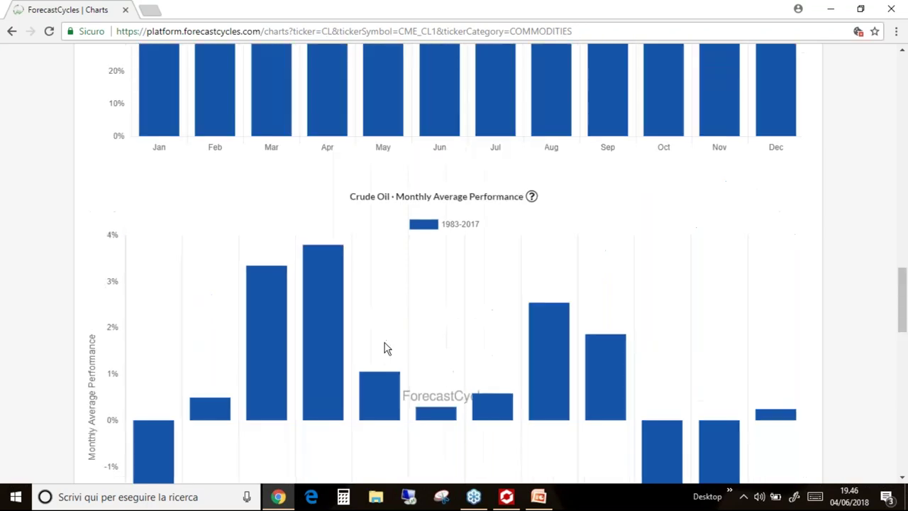
scroll(385, 328, up, 15)
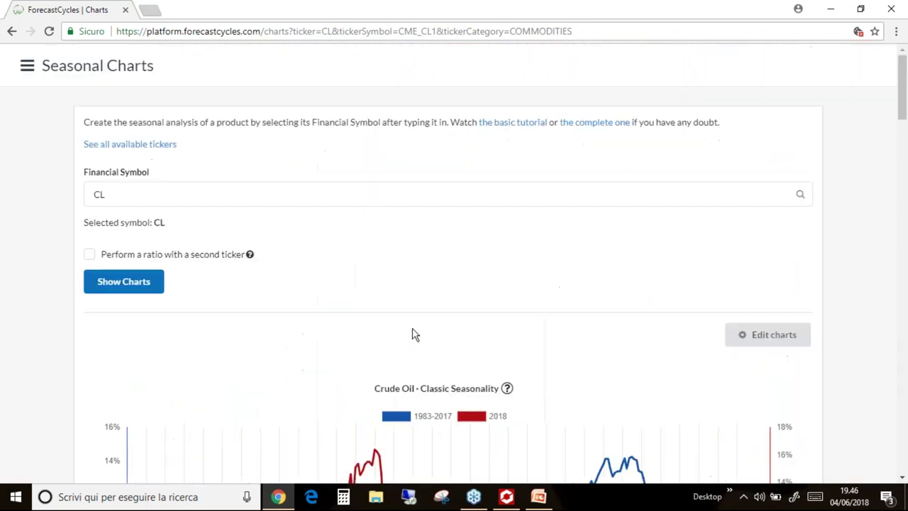
click(767, 268)
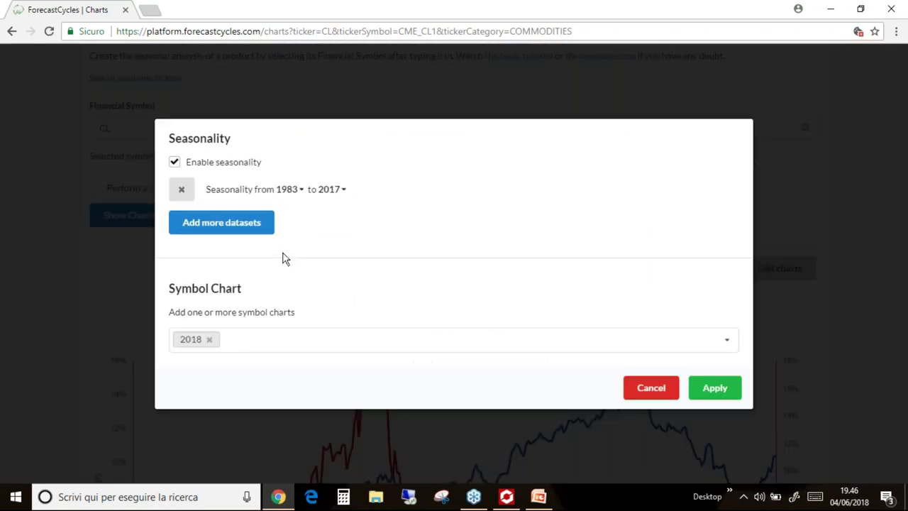
click(242, 240)
click(279, 203)
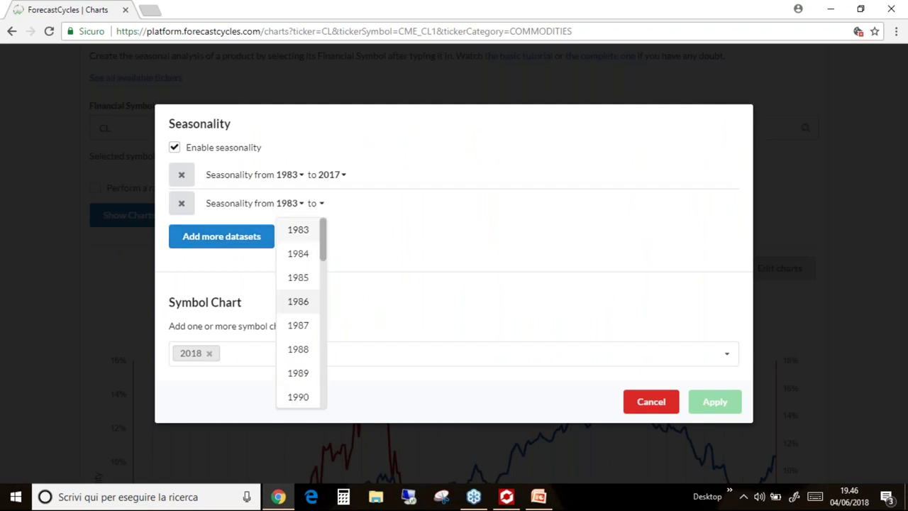
scroll(297, 312, down, 20)
scroll(304, 273, up, 1)
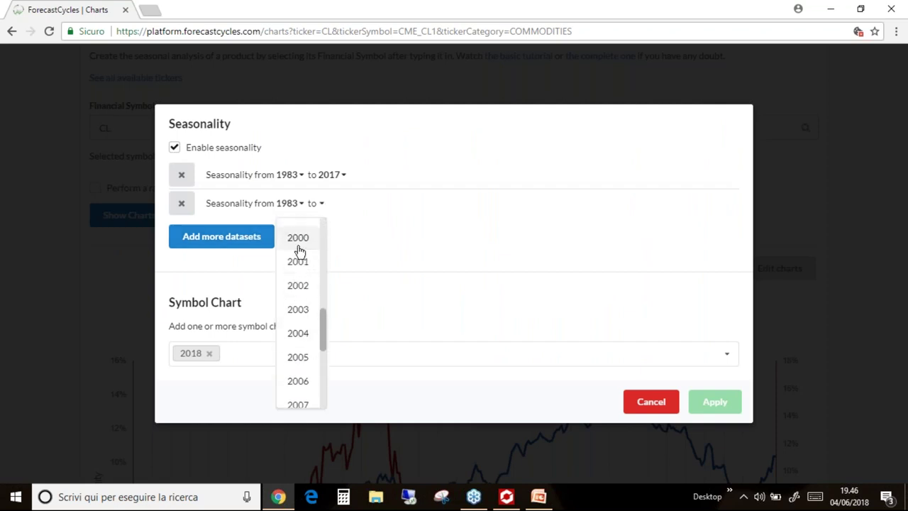
click(298, 241)
click(320, 204)
scroll(336, 324, down, 5)
click(342, 394)
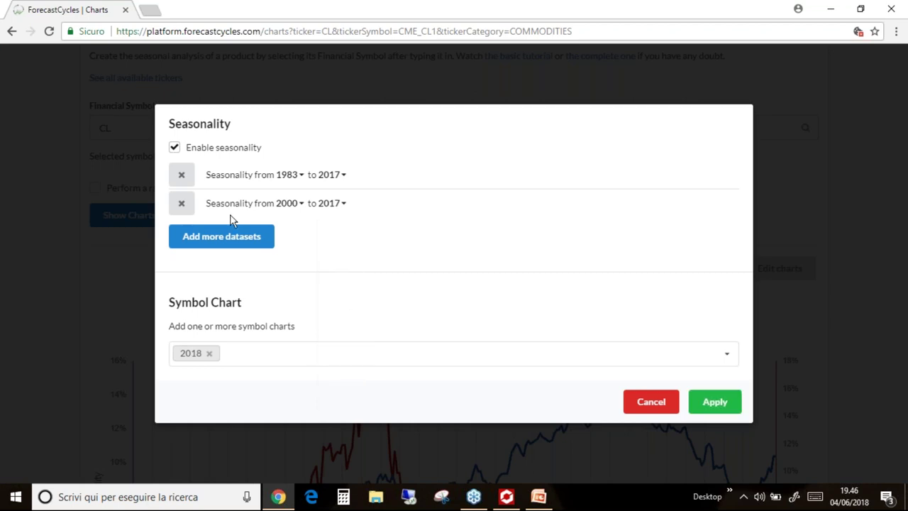
Add another seasonality dataset from 2010 to 2017 and apply the chart settings
click(229, 237)
click(280, 218)
click(298, 242)
click(320, 218)
scroll(305, 326, down, 8)
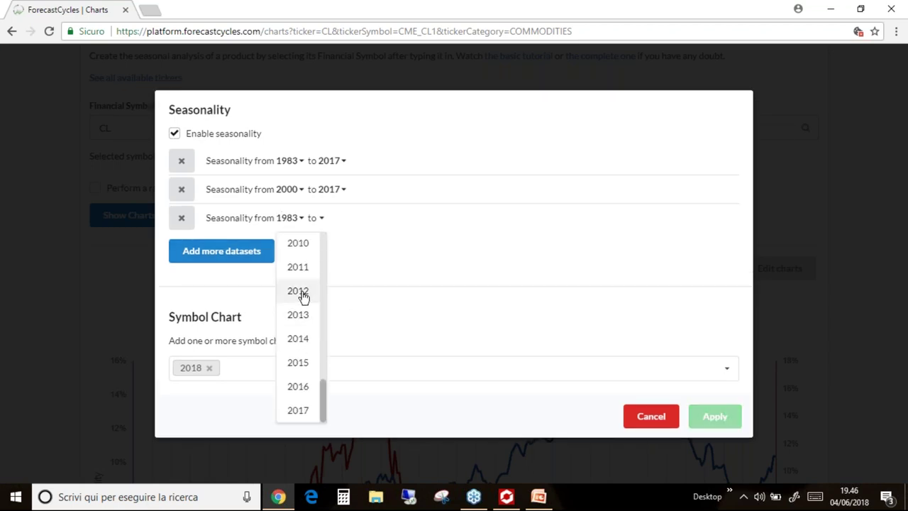
click(295, 244)
click(319, 217)
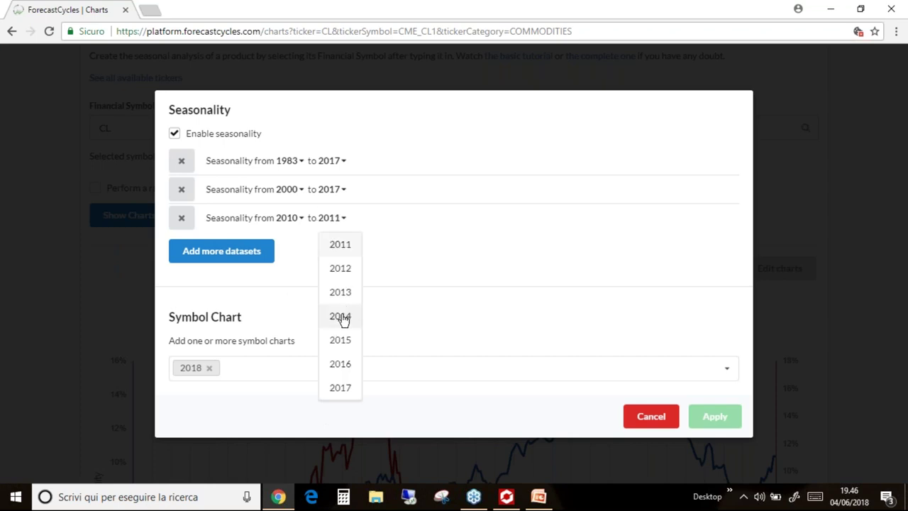
click(341, 387)
click(713, 418)
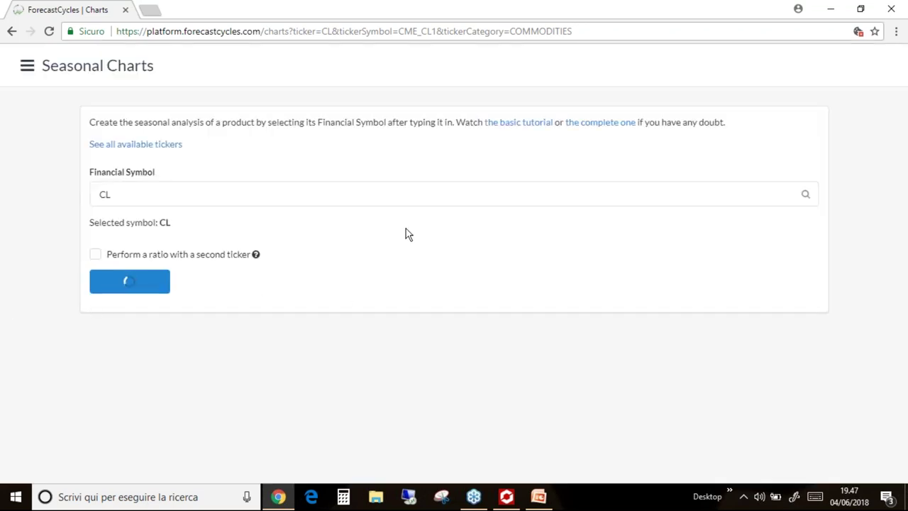
Compare the 1983-2017, 2000-2017, 2010-2017 and 2018 curves in Crude Oil's Classic and Detrended Seasonality charts
scroll(417, 239, down, 5)
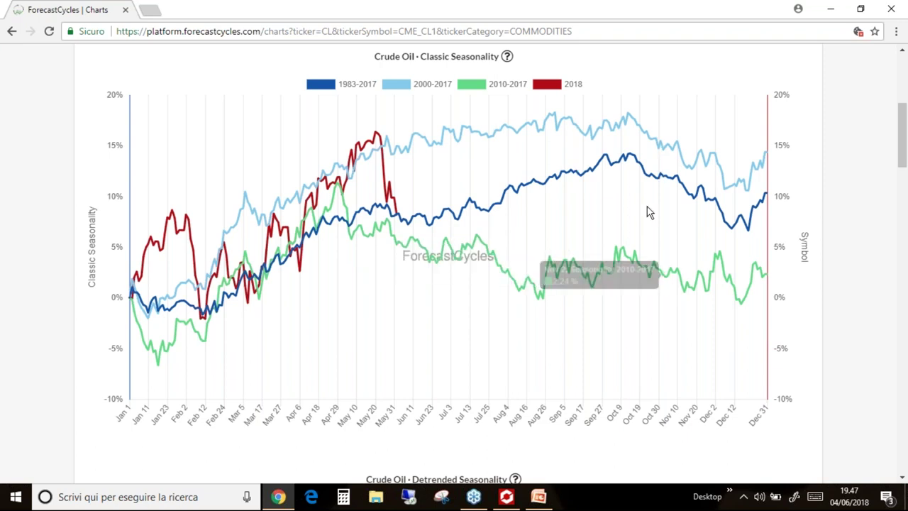
scroll(647, 206, down, 5)
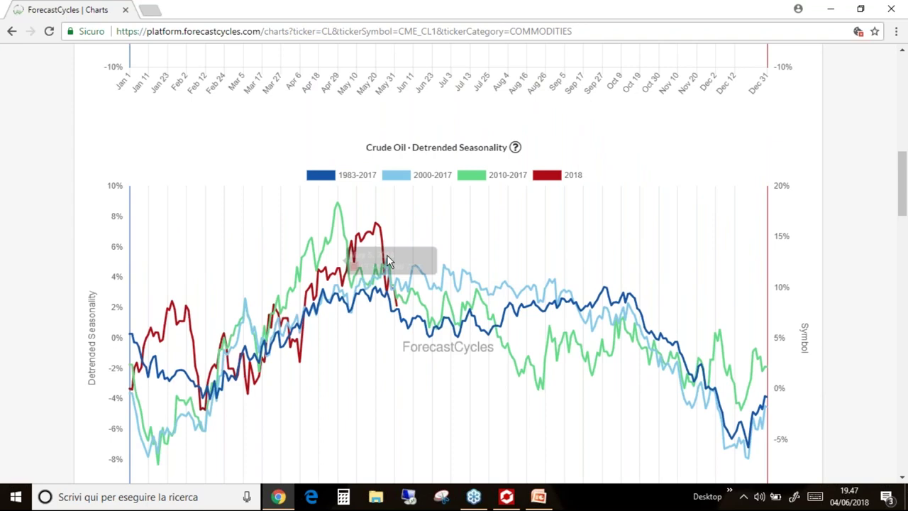
scroll(391, 260, down, 1)
scroll(398, 256, down, 3)
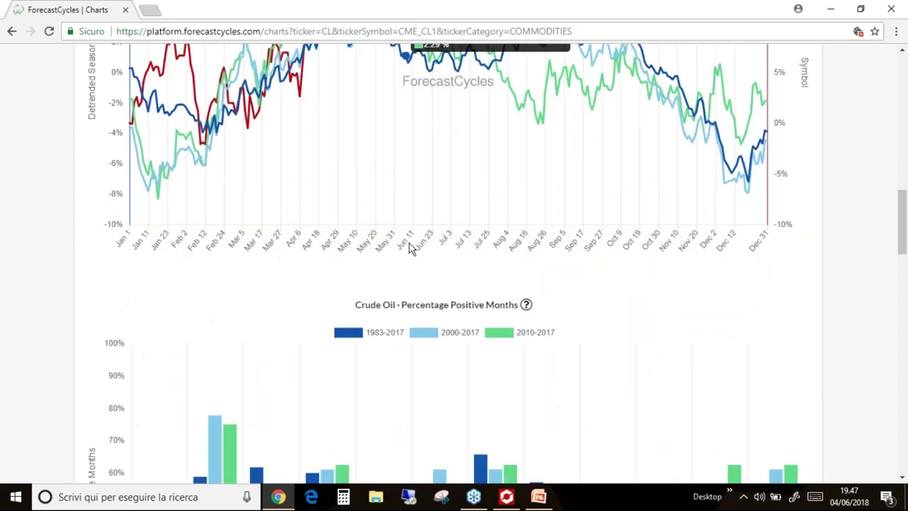
scroll(409, 243, up, 7)
scroll(444, 273, up, 2)
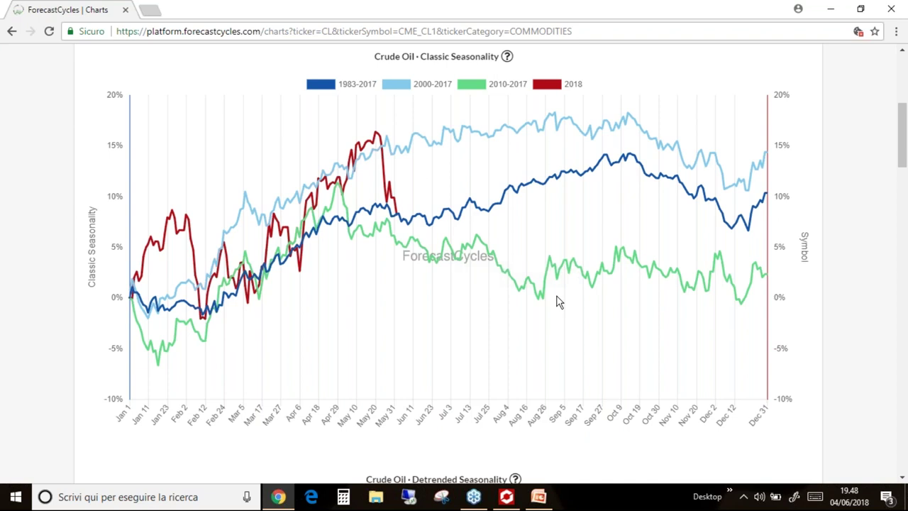
scroll(553, 301, up, 5)
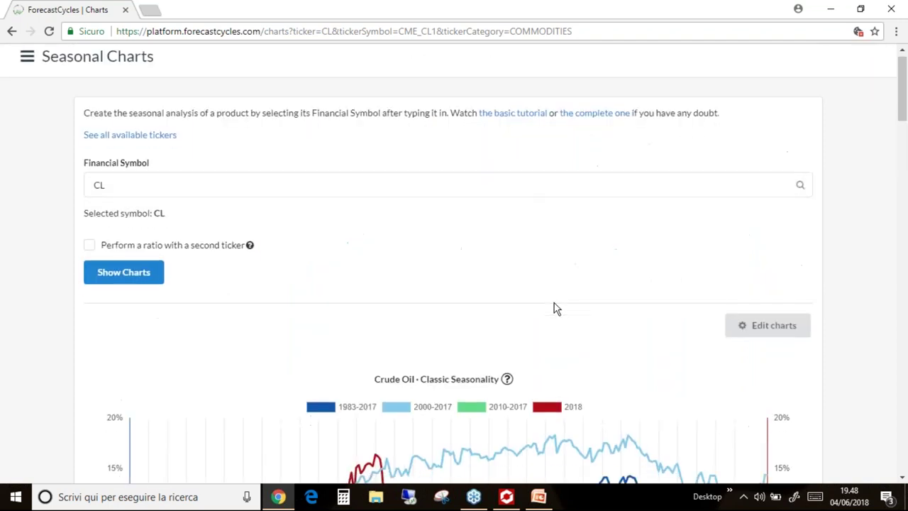
scroll(557, 298, down, 4)
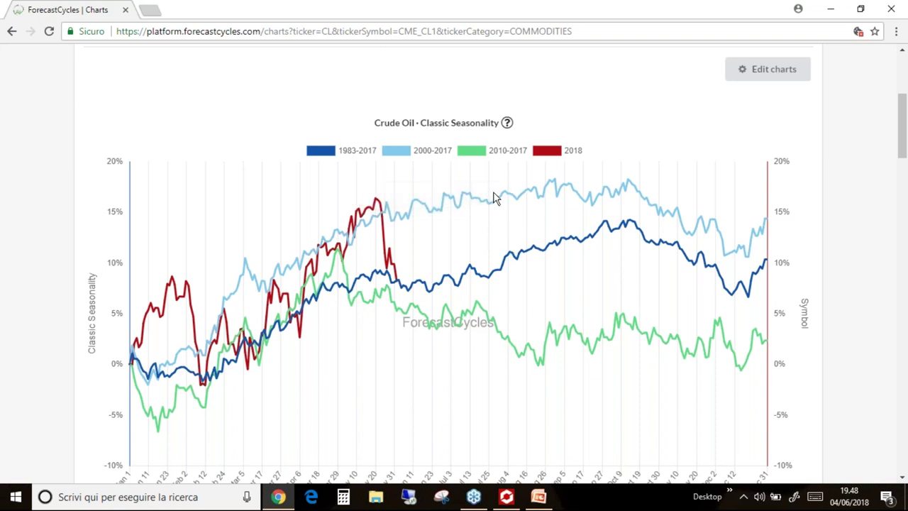
scroll(482, 227, down, 1)
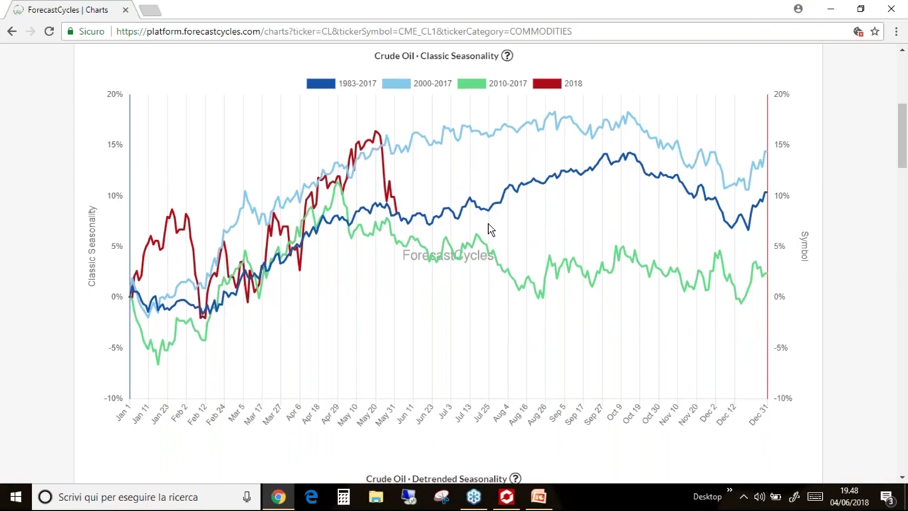
Compare the three periods in the Crude Oil Percentage Positive Months chart, checking the December bars for 2010-2017 and 2000-2017
scroll(488, 229, down, 12)
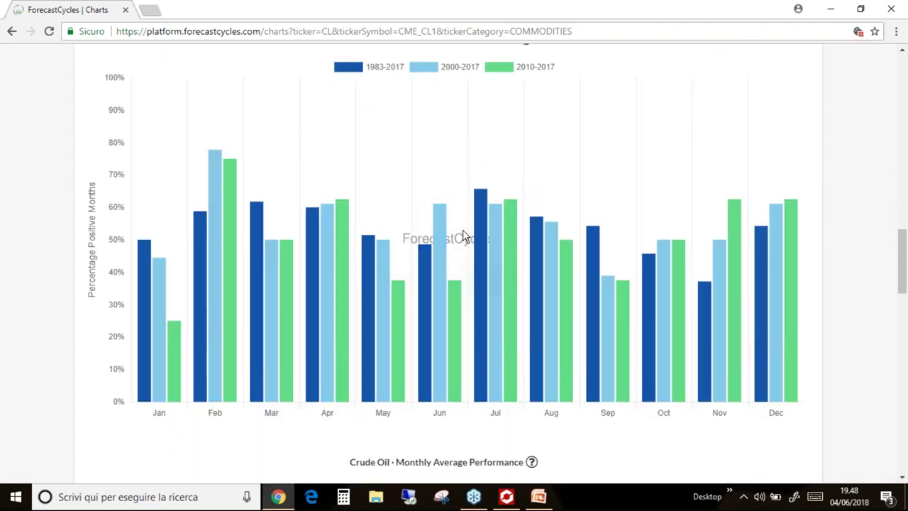
scroll(463, 241, up, 1)
scroll(473, 230, down, 1)
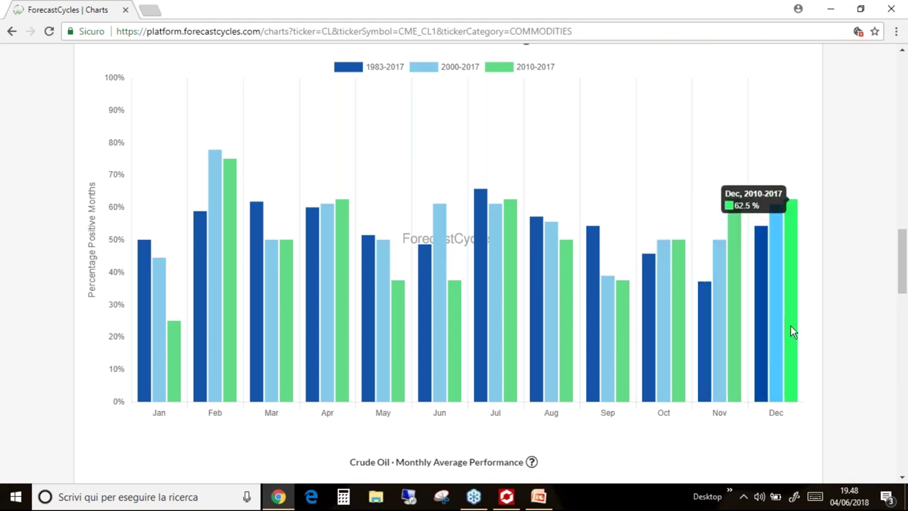
scroll(793, 331, up, 1)
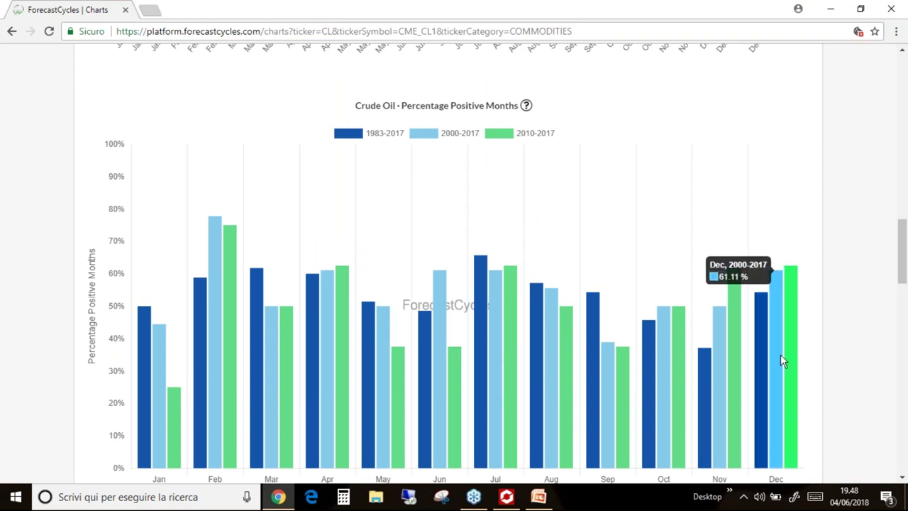
Compare the three periods in the Crude Oil Monthly Average Performance chart, checking the November bars
scroll(781, 361, down, 6)
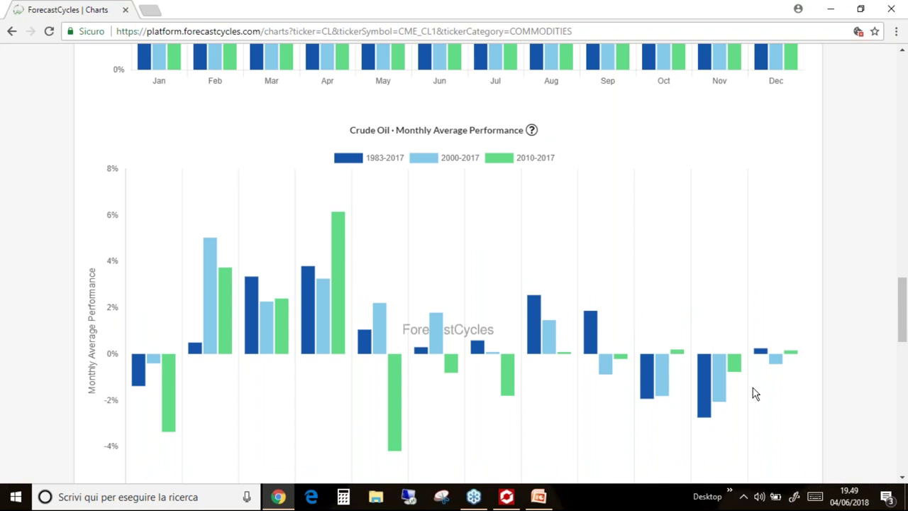
scroll(756, 394, down, 1)
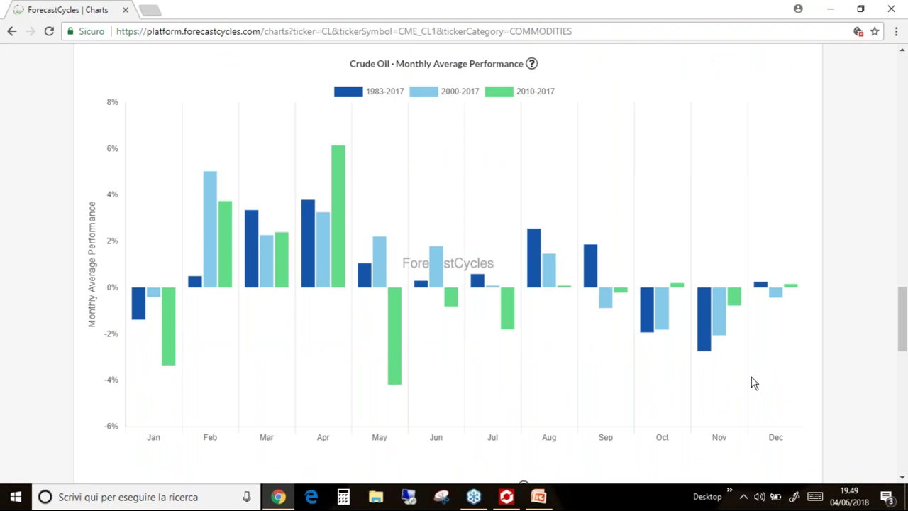
mouse_move(702, 345)
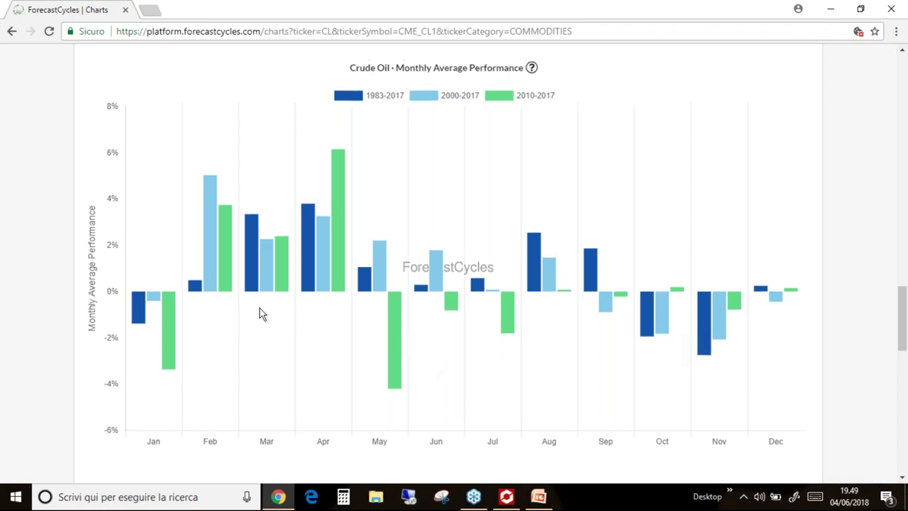
Leave the Crude Oil charts and open the platform's Signals page
scroll(259, 308, up, 8)
scroll(245, 325, up, 10)
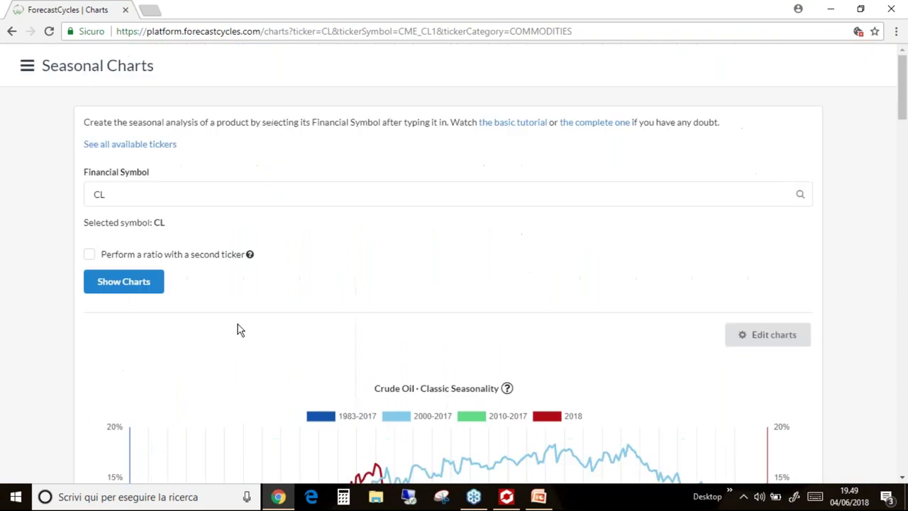
click(27, 65)
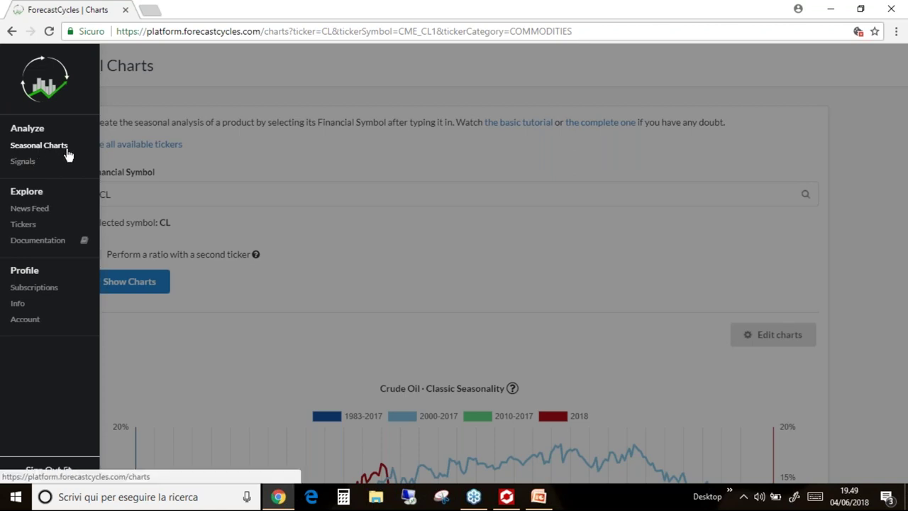
click(22, 162)
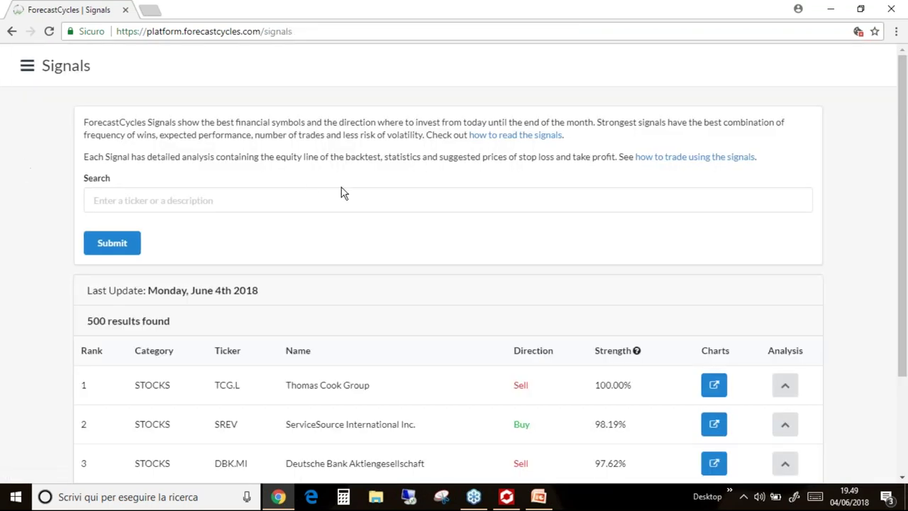
Examine the Signals page's introduction and its top-ranked entries, including their direction and strength
scroll(348, 195, down, 2)
click(525, 457)
click(534, 434)
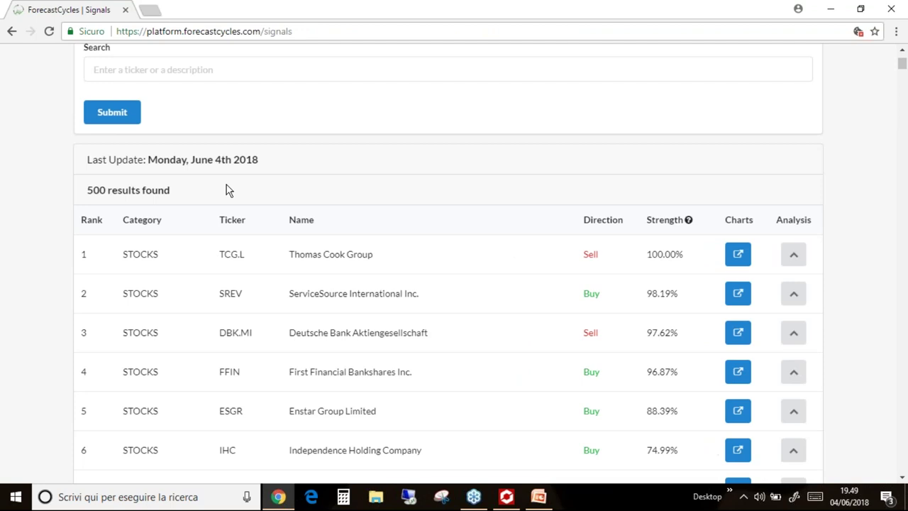
scroll(226, 186, down, 1)
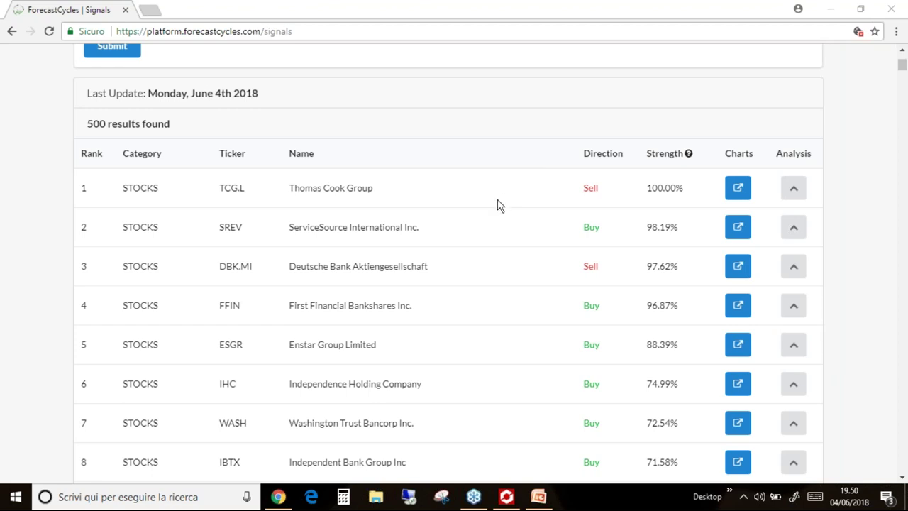
scroll(397, 266, up, 3)
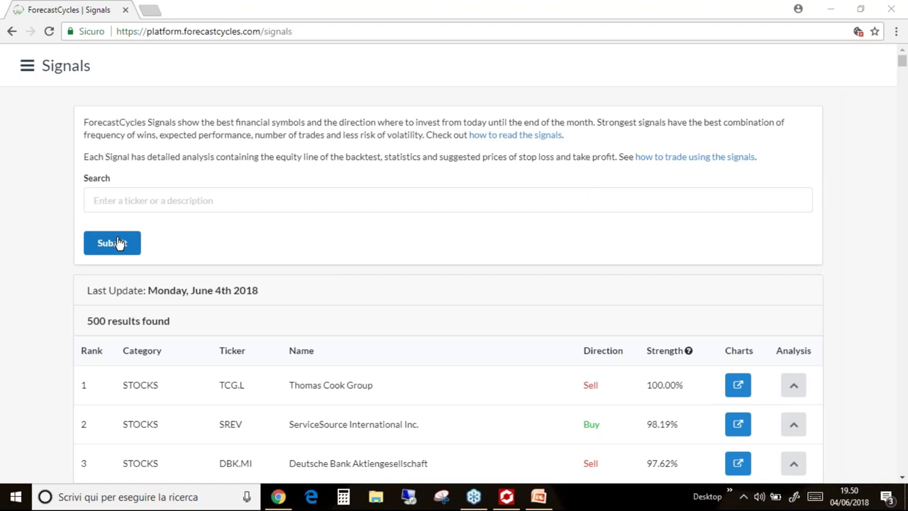
scroll(118, 243, down, 2)
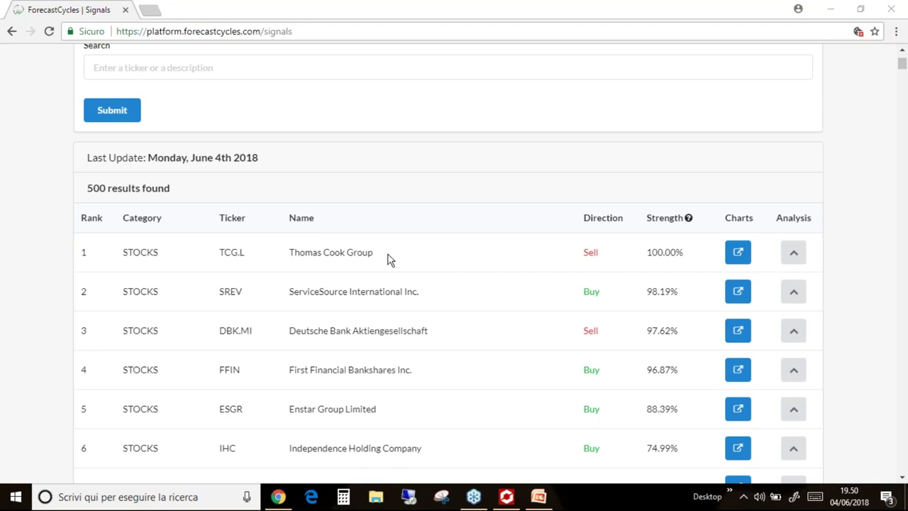
scroll(381, 298, down, 1)
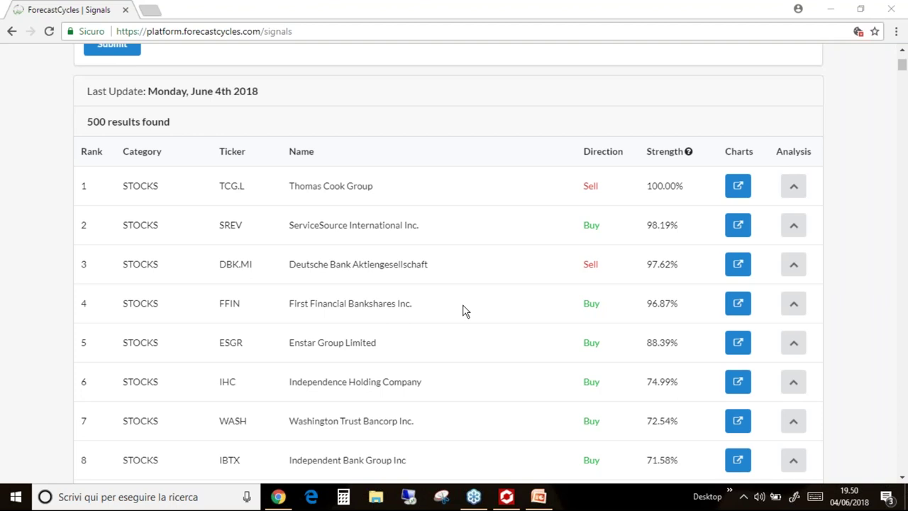
Browse the ranked signals list from Thomas Cook Group down to around rank 120, looking over the stocks, commodities and forex entries
click(799, 193)
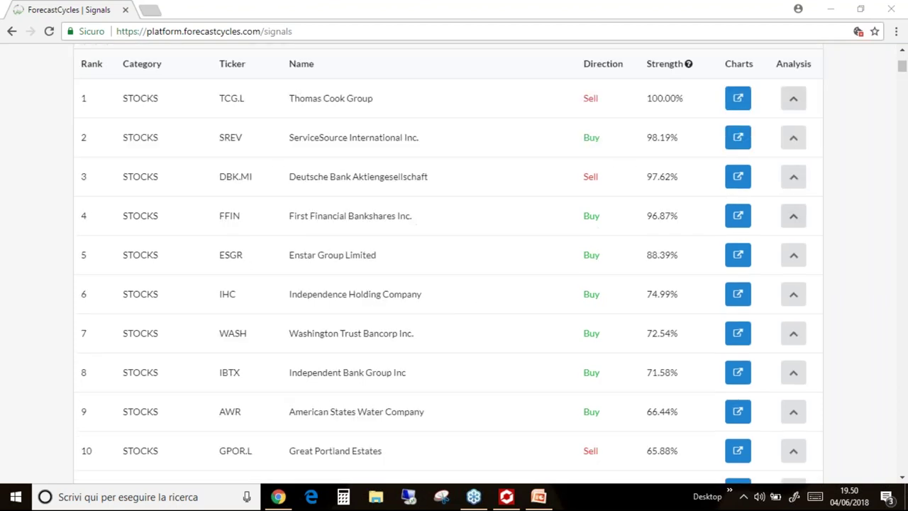
scroll(732, 296, down, 3)
scroll(732, 296, down, 2)
scroll(732, 295, down, 6)
scroll(727, 284, down, 13)
scroll(727, 284, down, 6)
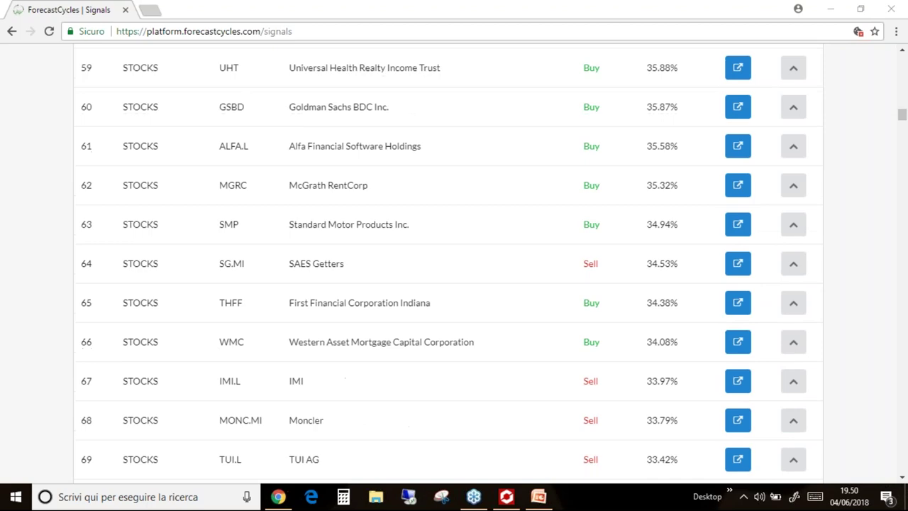
scroll(730, 269, down, 10)
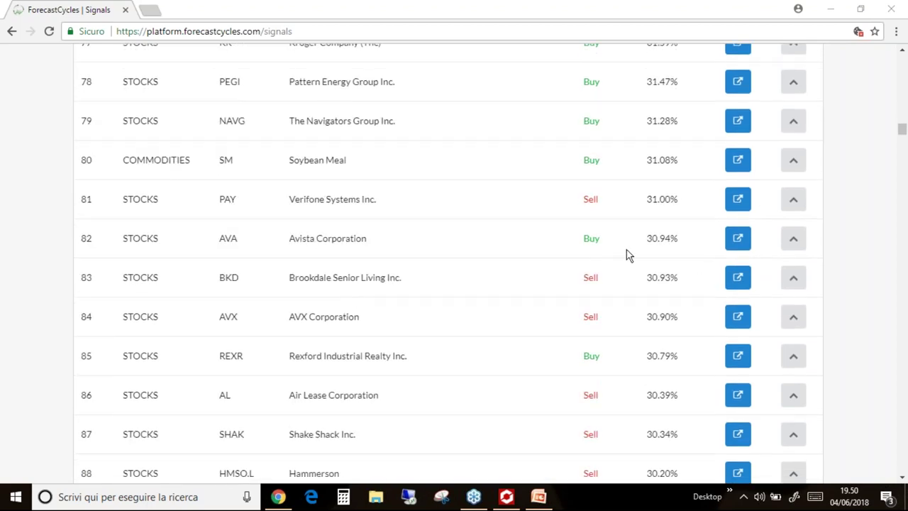
scroll(629, 256, down, 15)
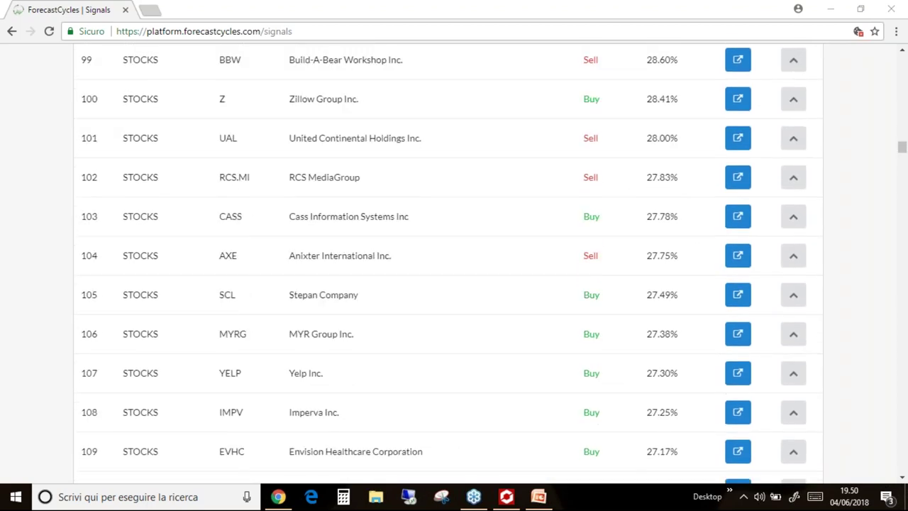
scroll(681, 298, down, 5)
scroll(693, 304, up, 1)
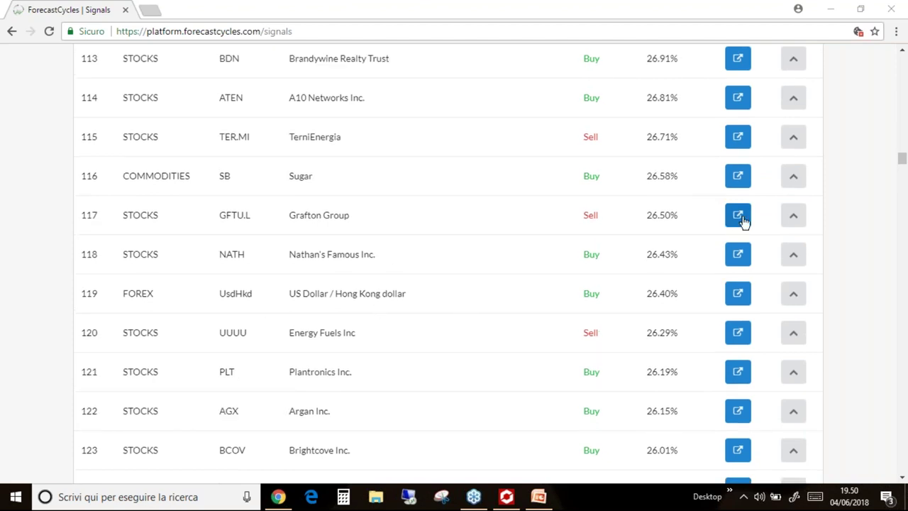
Expand the UsdHkd signal's analysis and examine its June equity line, score, statistics, and suggested stop loss and take profit
click(787, 299)
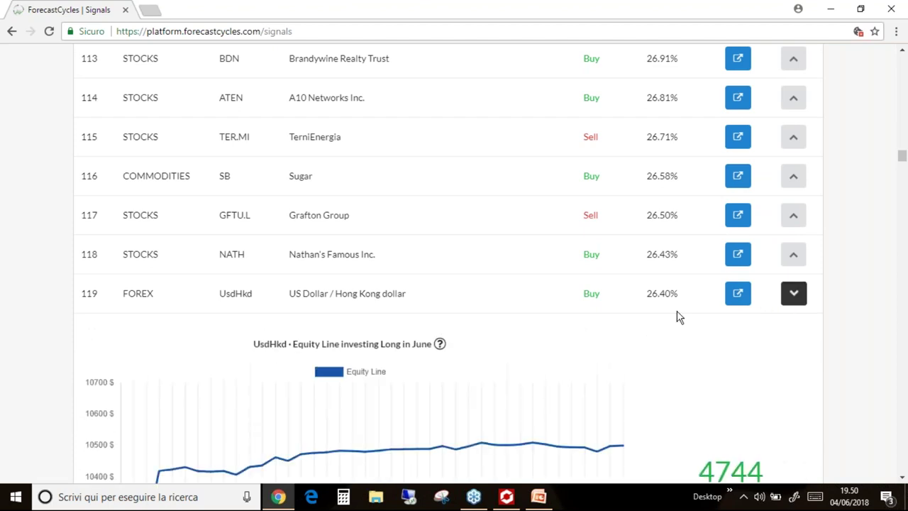
scroll(677, 314, down, 2)
scroll(395, 327, down, 2)
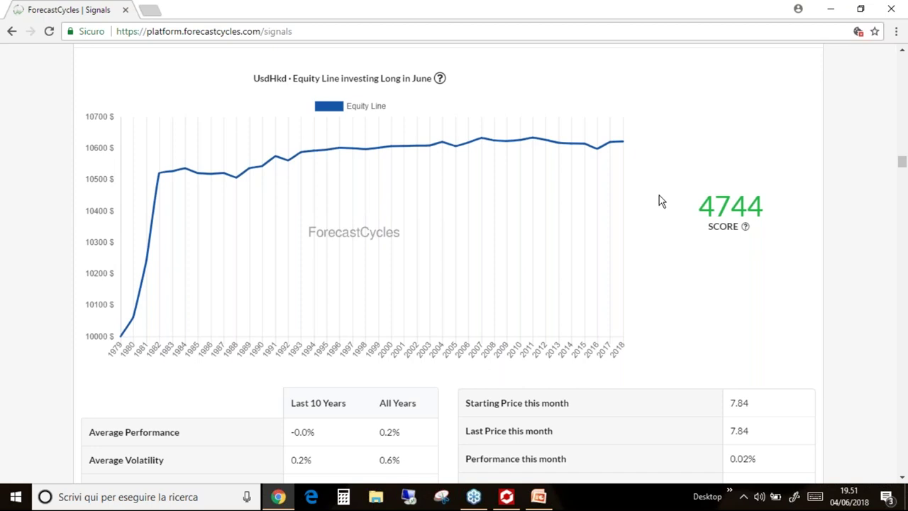
scroll(659, 201, down, 3)
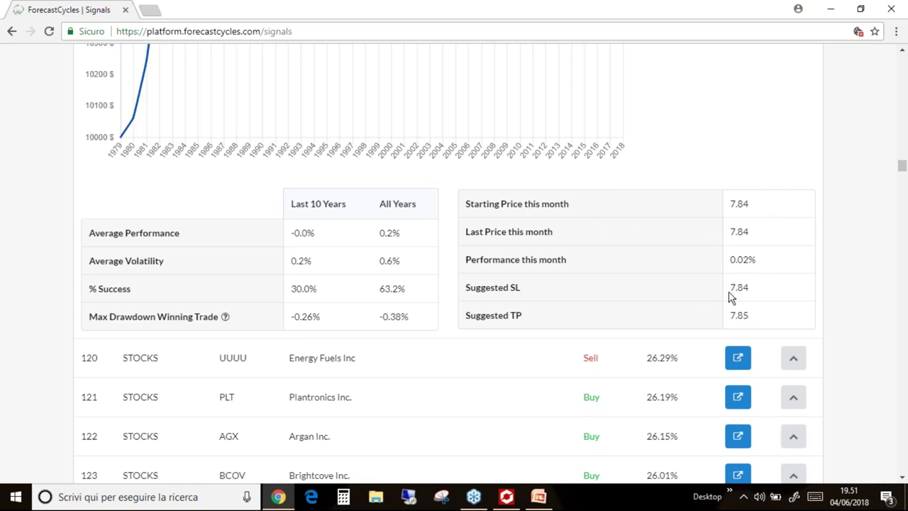
scroll(731, 298, down, 4)
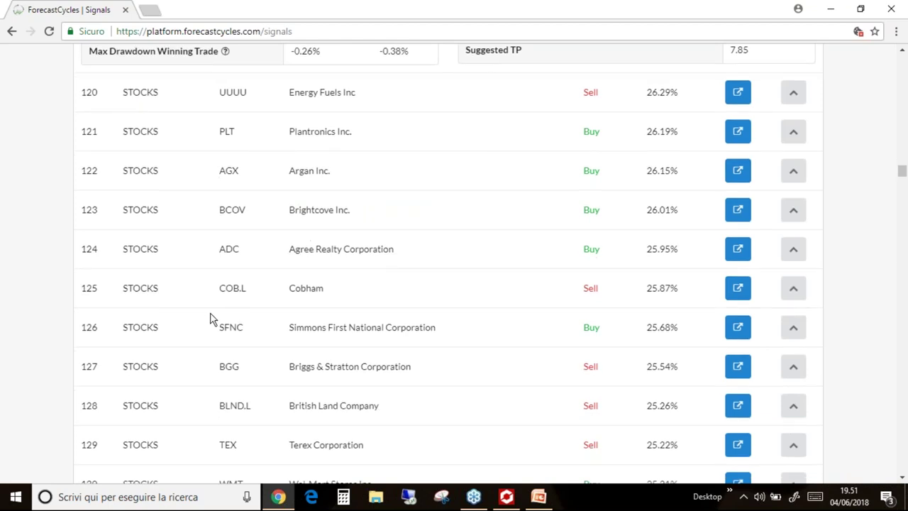
Leave the signals list for the platform's Seasonal Charts page and activate its Financial Symbol search
scroll(238, 317, up, 20)
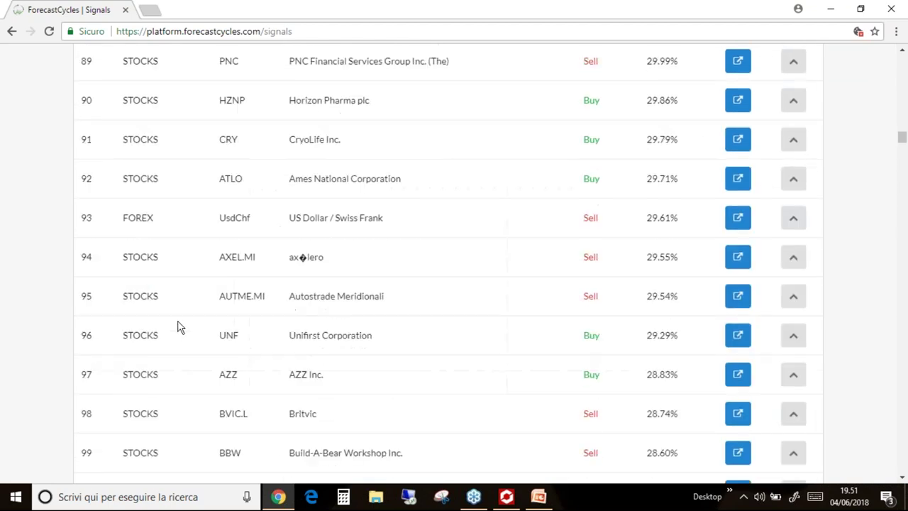
scroll(284, 340, up, 20)
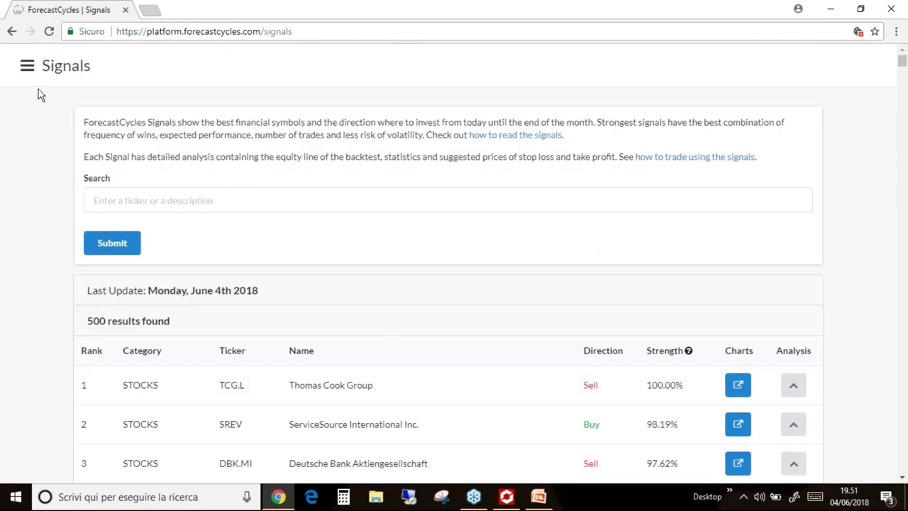
click(27, 66)
click(35, 149)
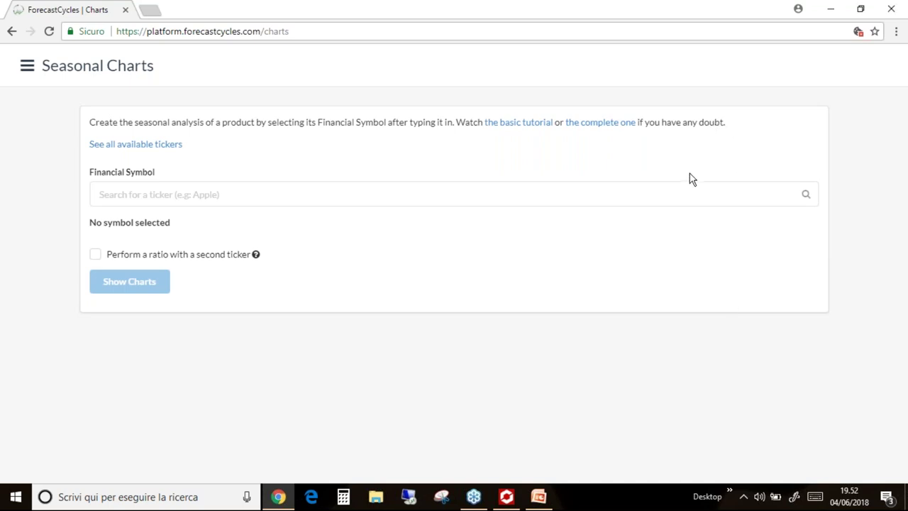
click(320, 185)
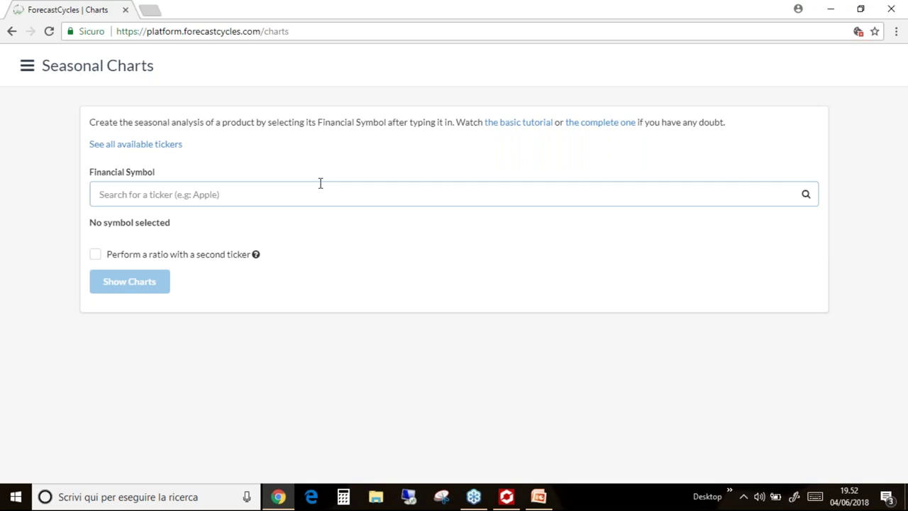
text(eurnok)
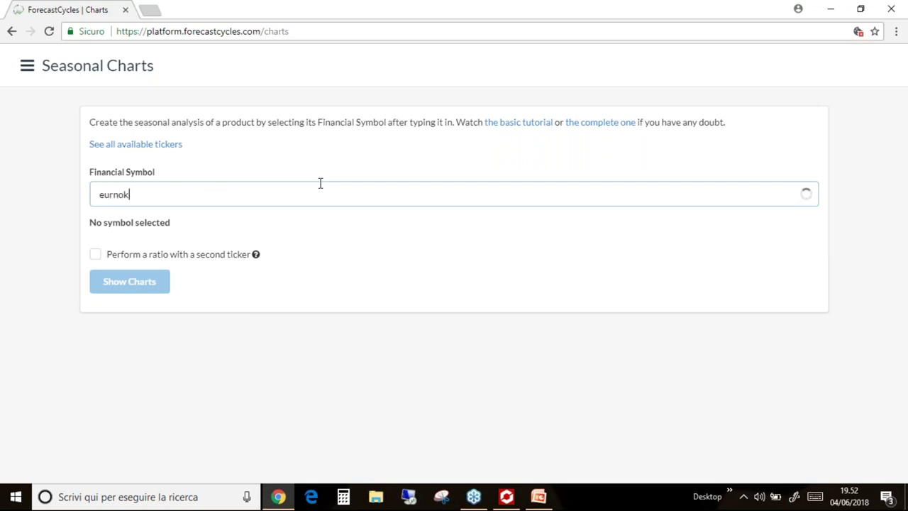
key(BackSpace)
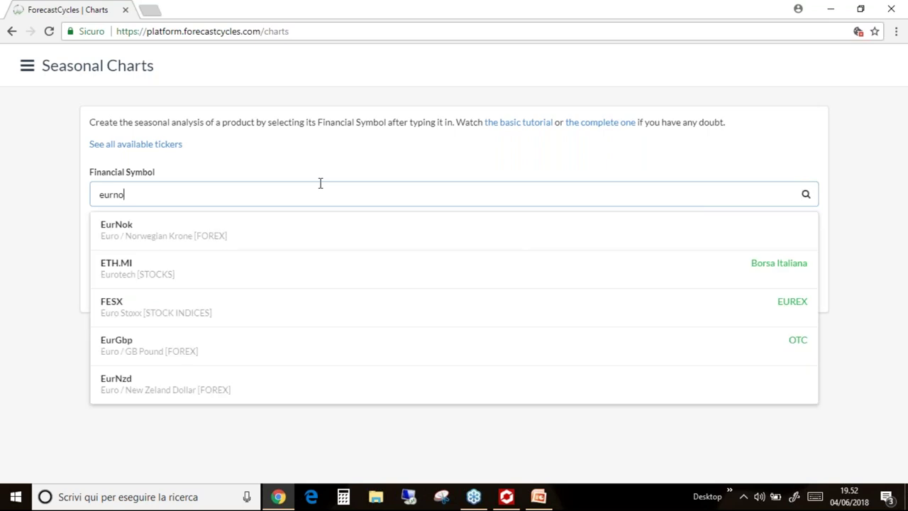
key(BackSpace)
key(BackSpace)
key(BackSpace)
key(BackSpace)
key(BackSpace)
Search the financial symbols for "dax" and show the seasonal charts for FDAX, the Dax stock index
text(dax)
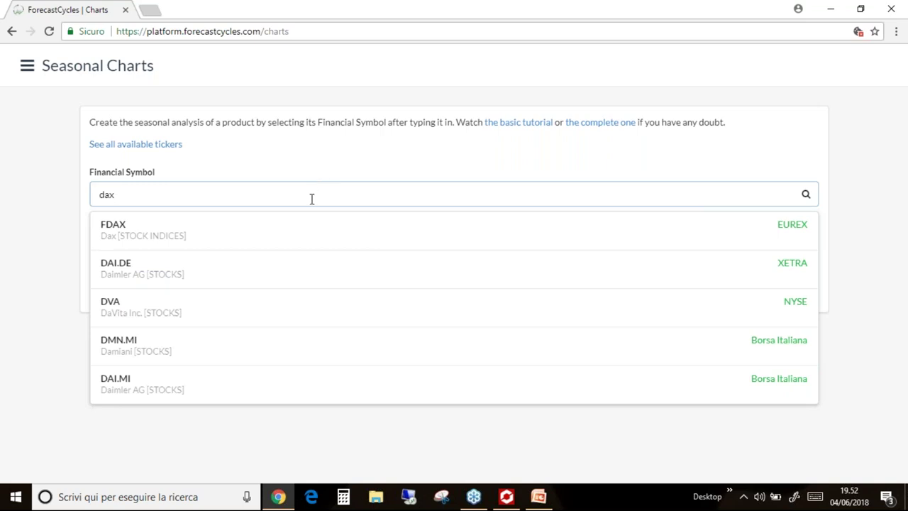
key(Down)
key(Return)
key(Return)
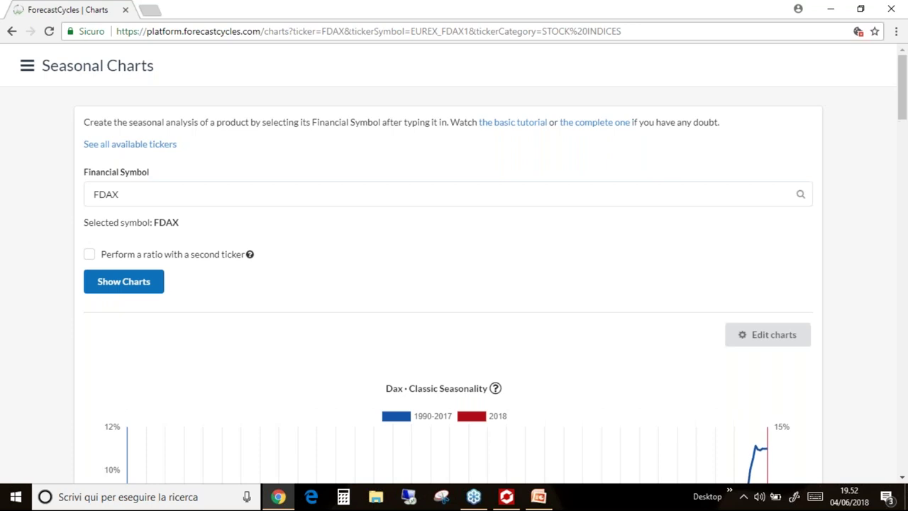
Examine the Dax Classic Seasonality chart, comparing 2018 with 1990-2017 and reading the curve in mid-July and at the end of September
scroll(272, 249, down, 5)
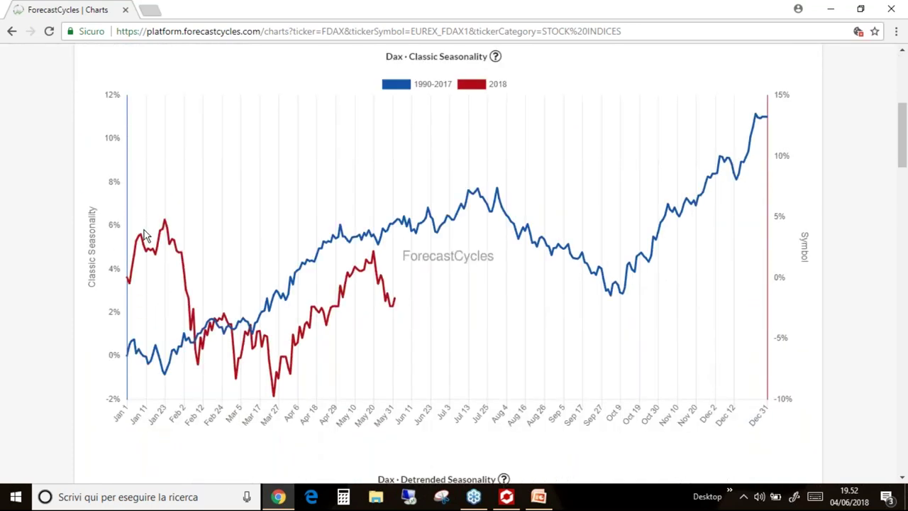
mouse_move(146, 243)
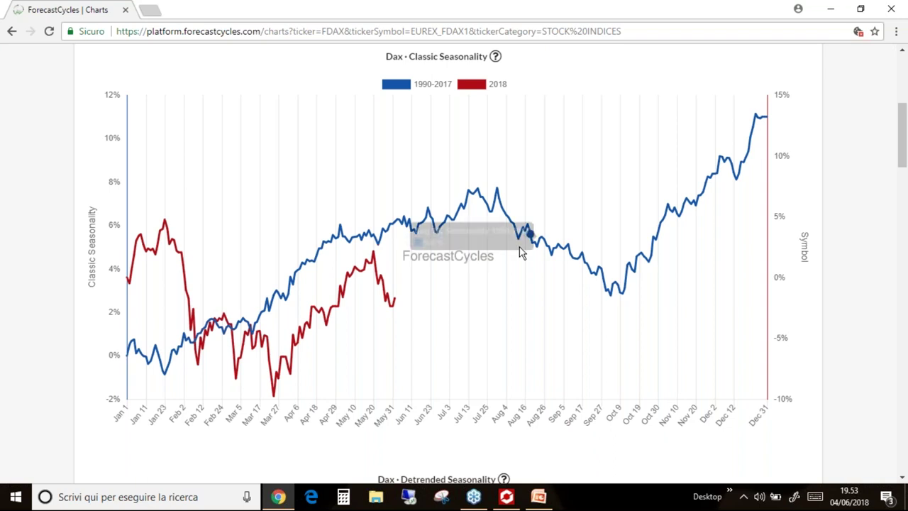
mouse_move(481, 198)
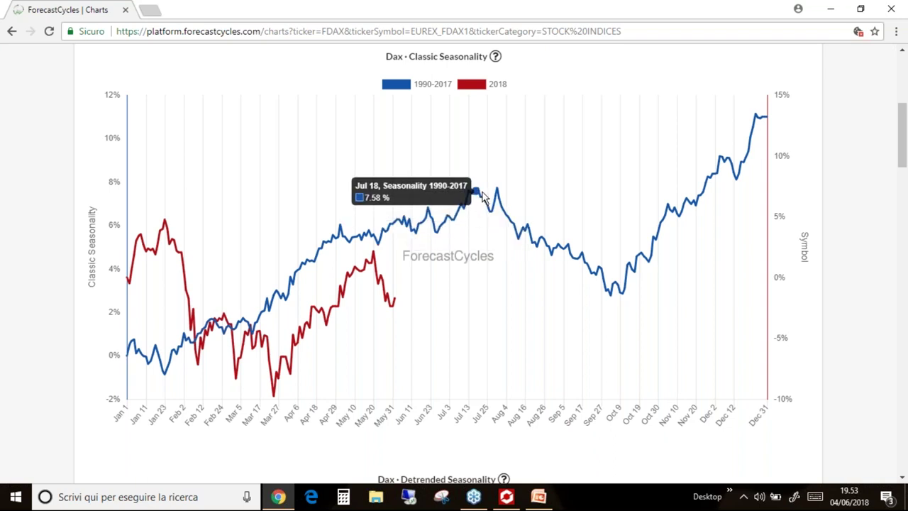
mouse_move(611, 298)
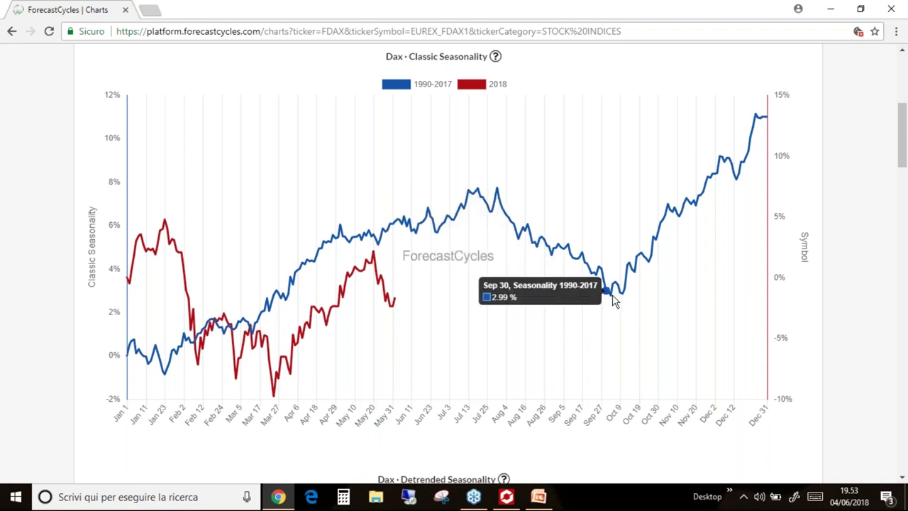